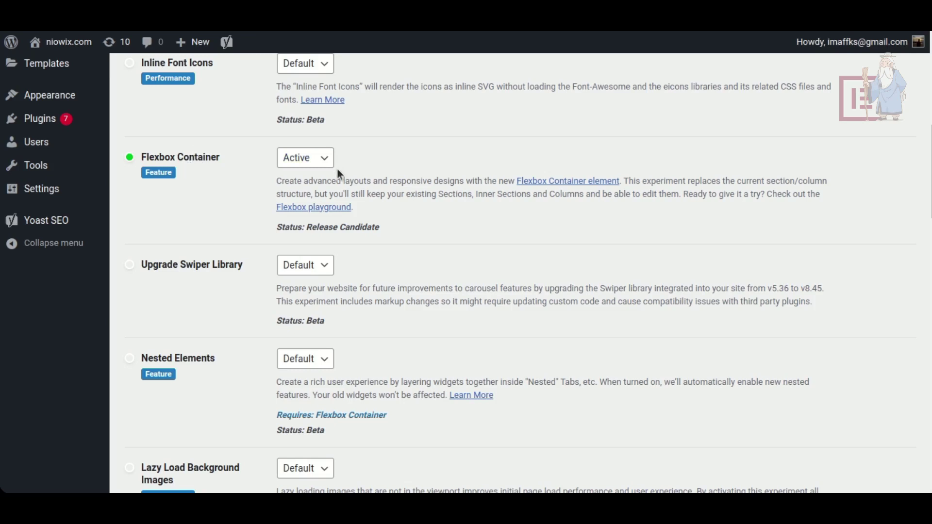
Set the Flexbox Container feature to Active and save the feature settings
click(297, 190)
scroll(433, 193, down, 8)
scroll(433, 192, down, 10)
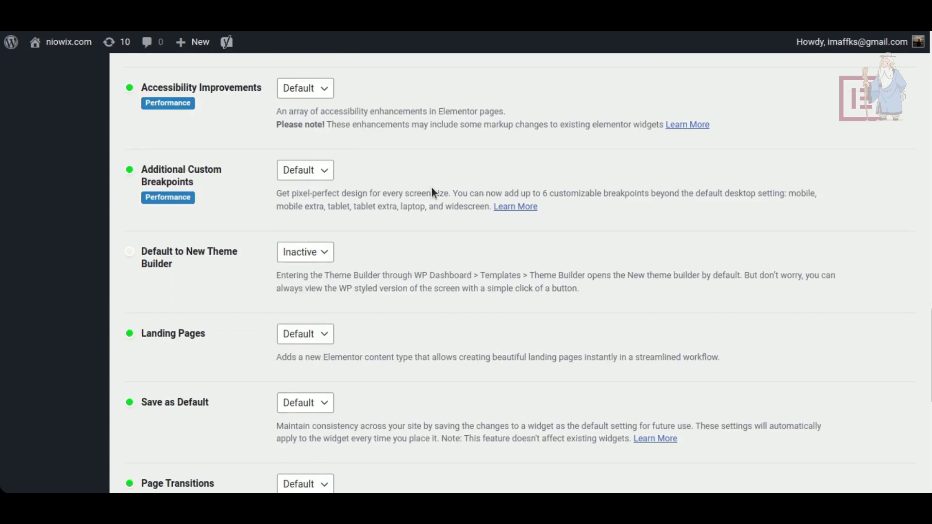
scroll(432, 191, down, 7)
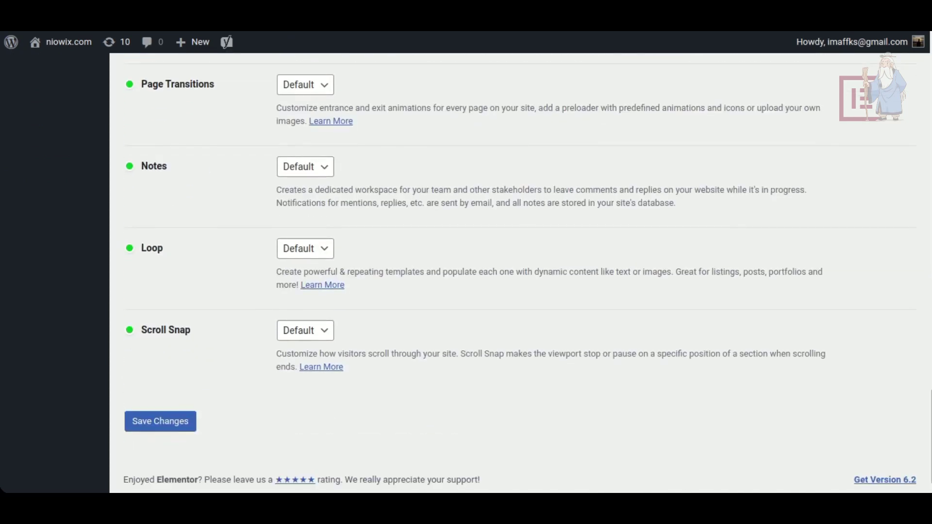
click(155, 421)
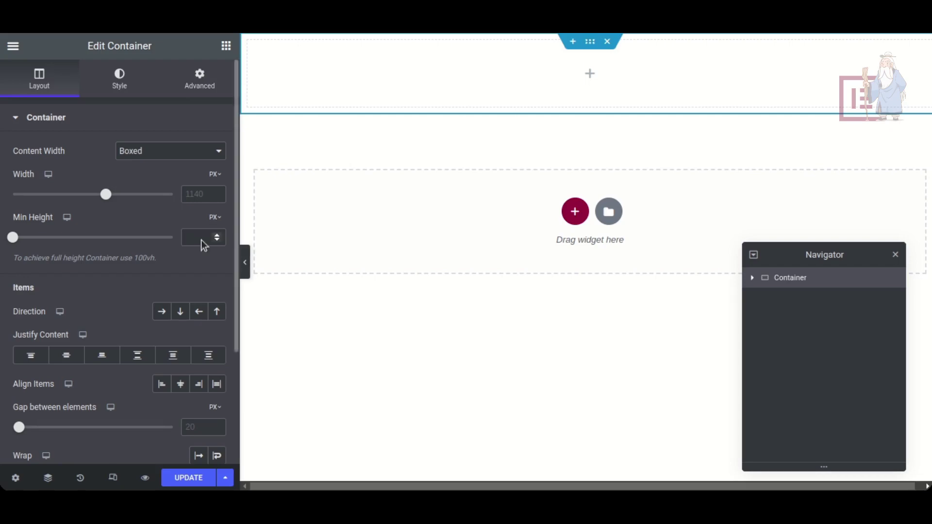
Set the container's minimum height to 100 VH
click(213, 217)
click(213, 235)
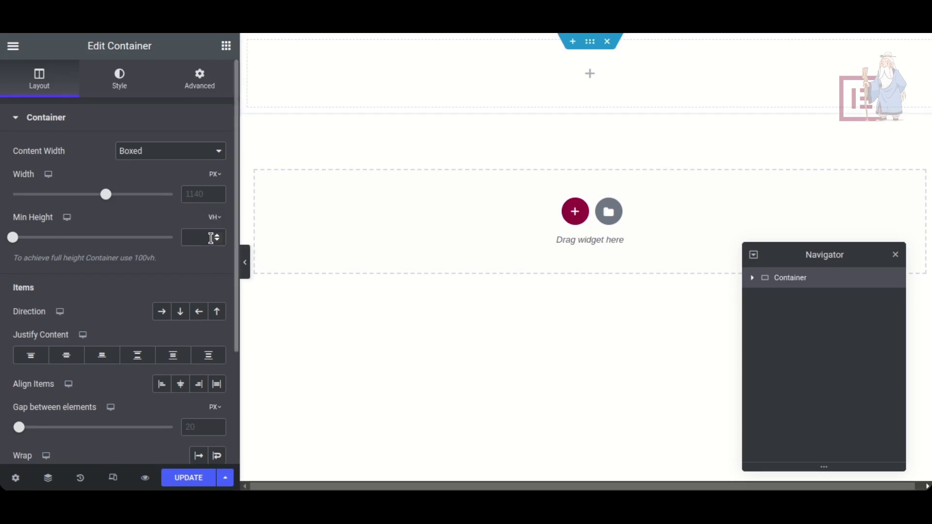
drag(13, 238, 189, 232)
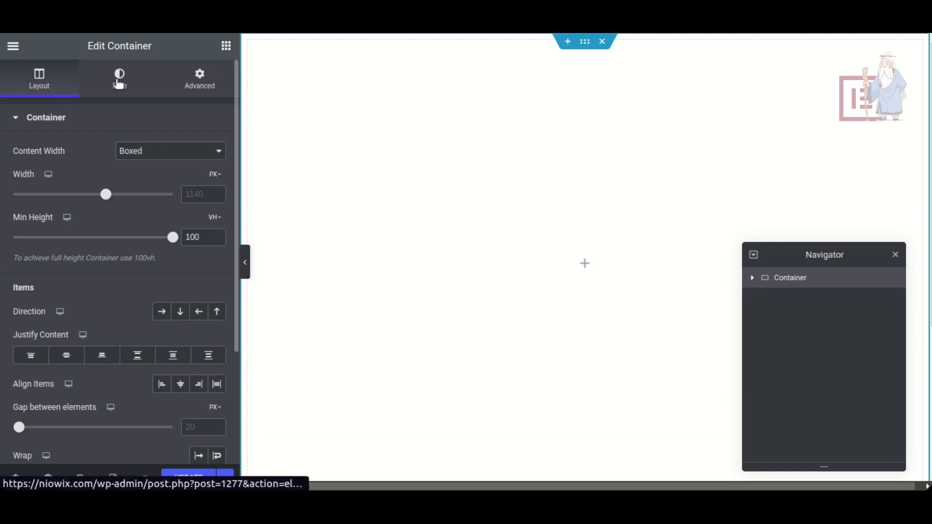
Give the container a classic background using the purple, orange and blue wave image from the media library
click(126, 88)
click(163, 182)
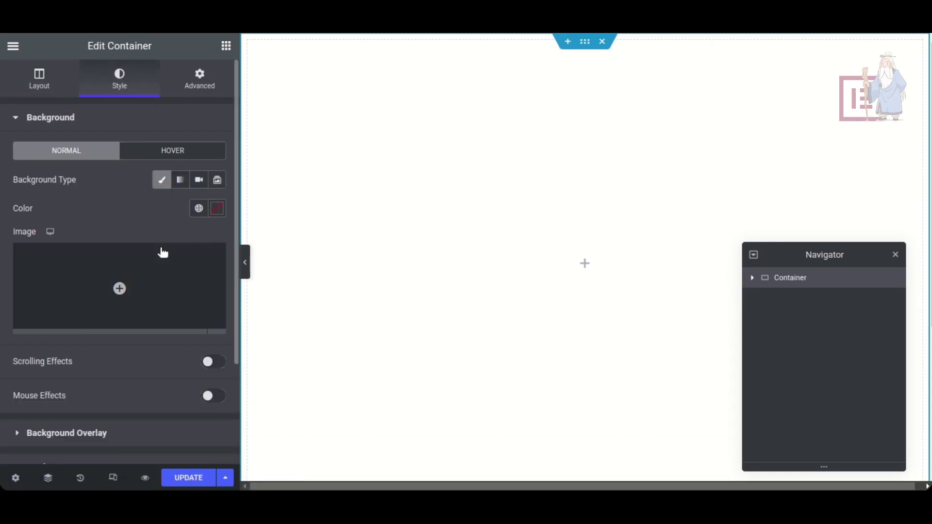
click(160, 270)
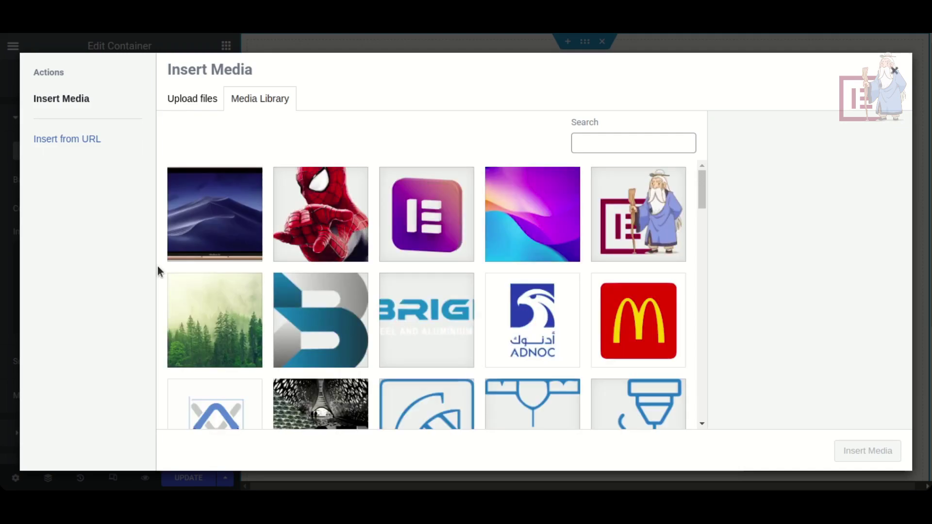
click(569, 228)
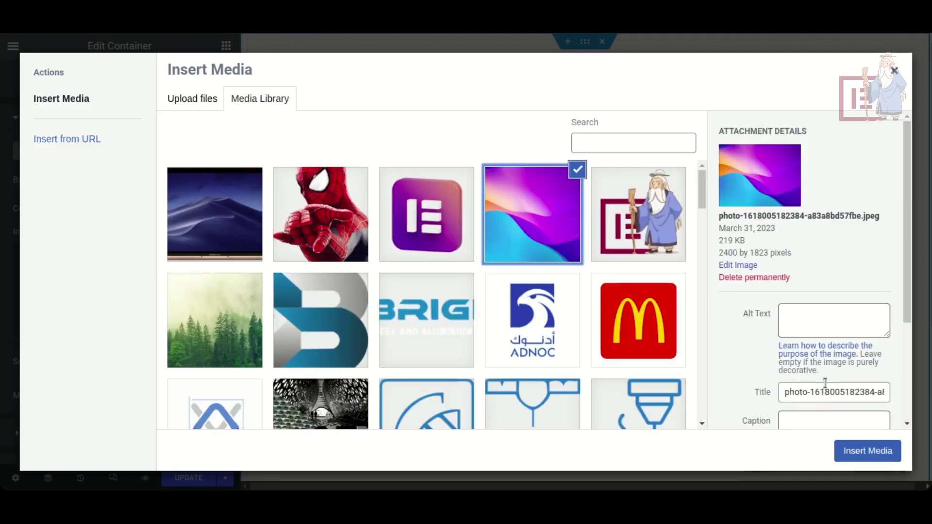
click(851, 453)
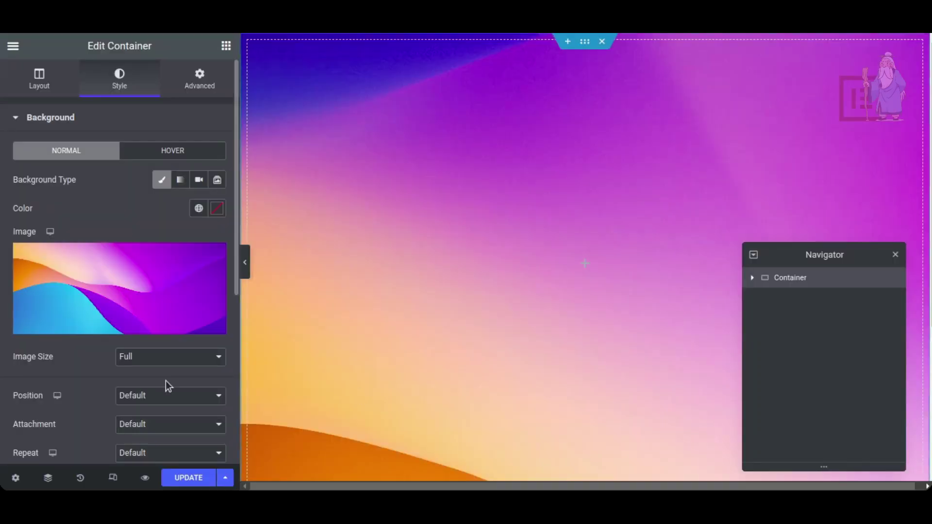
Set the background image's display size to Cover, position to Center Center and repeat to No-repeat
scroll(19, 376, down, 2)
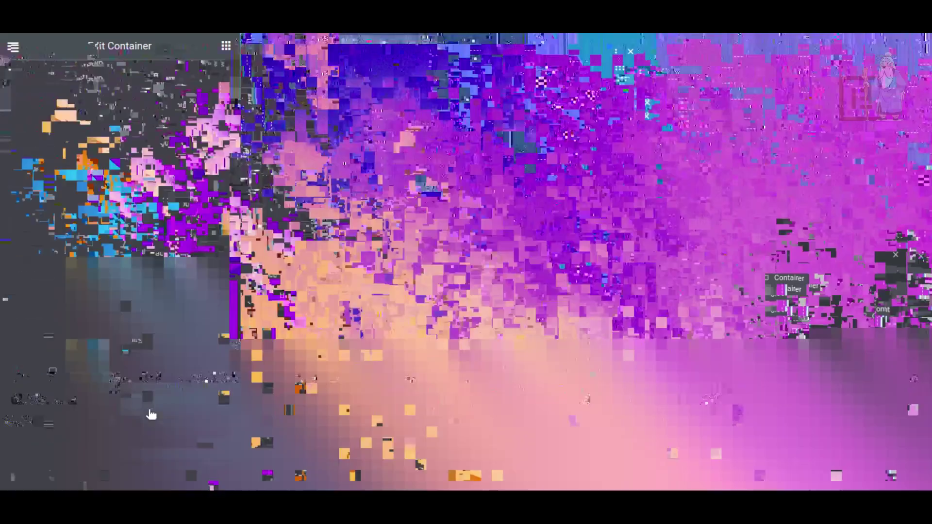
click(150, 404)
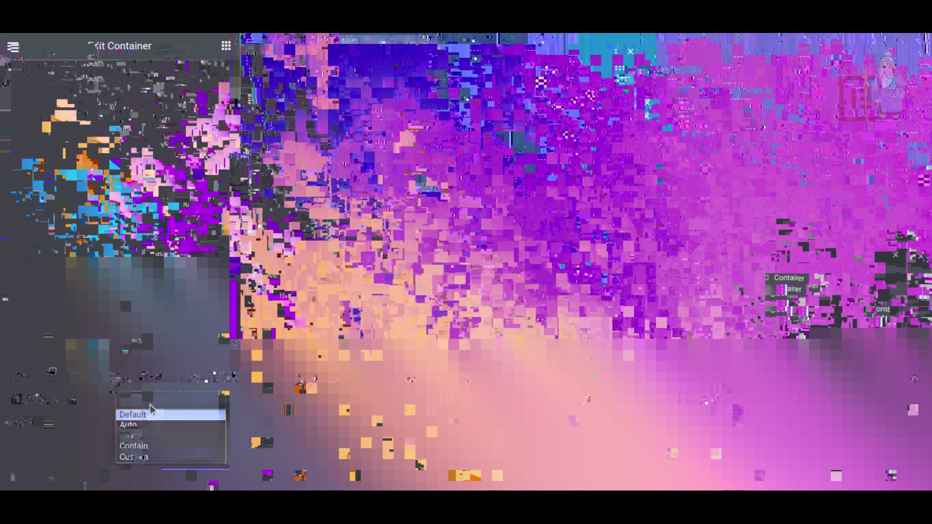
click(150, 431)
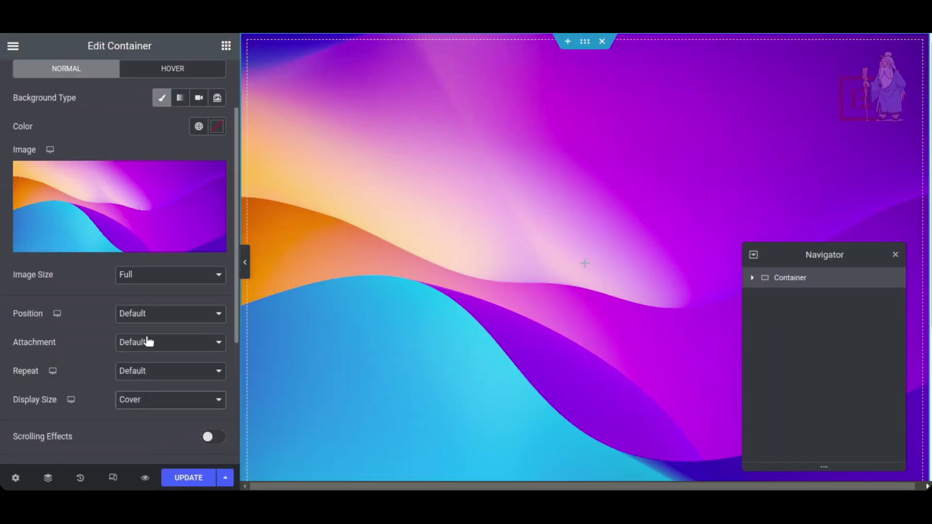
click(146, 314)
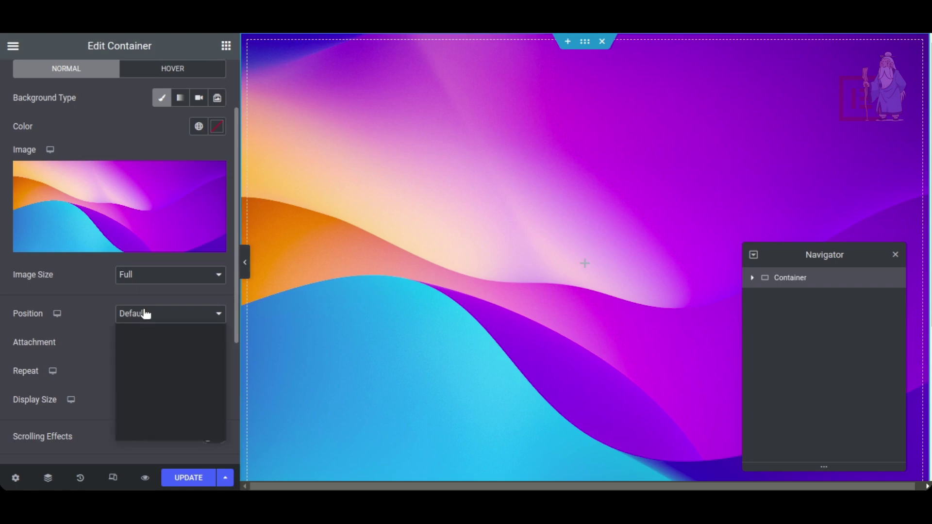
click(149, 340)
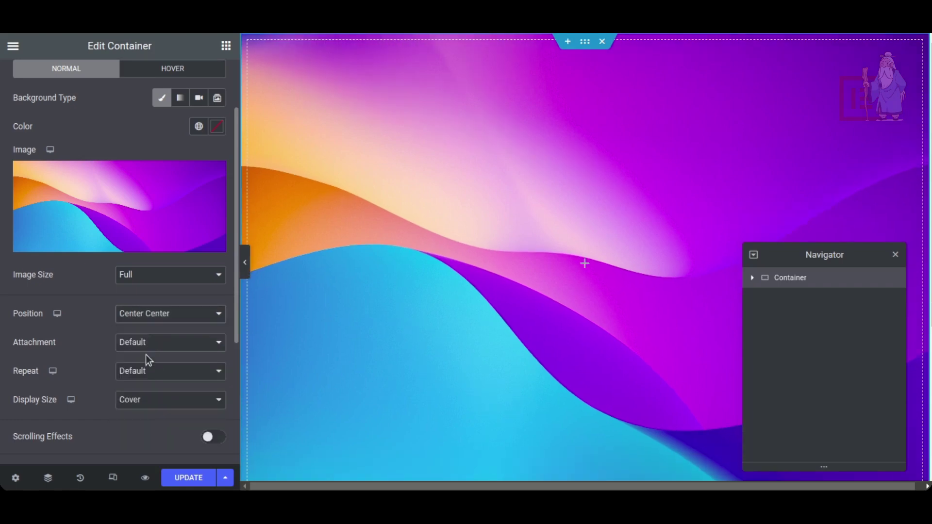
click(141, 370)
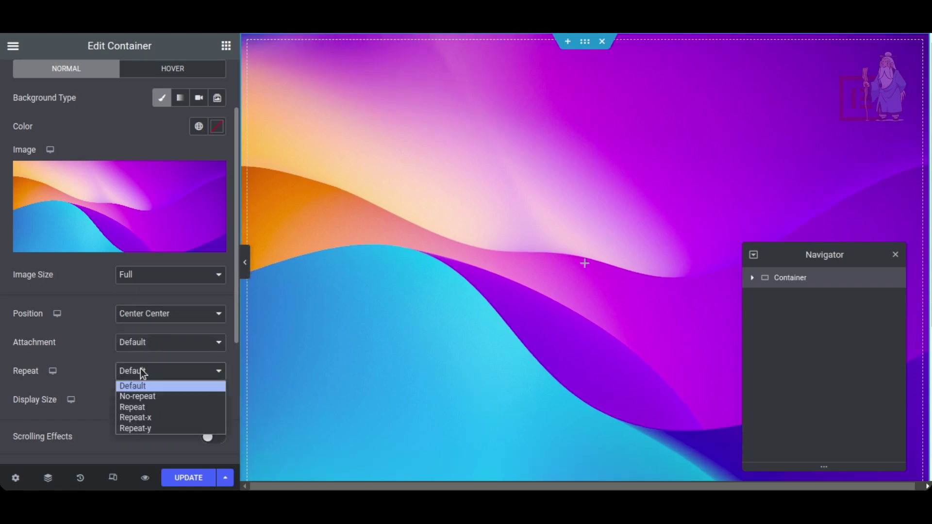
click(146, 396)
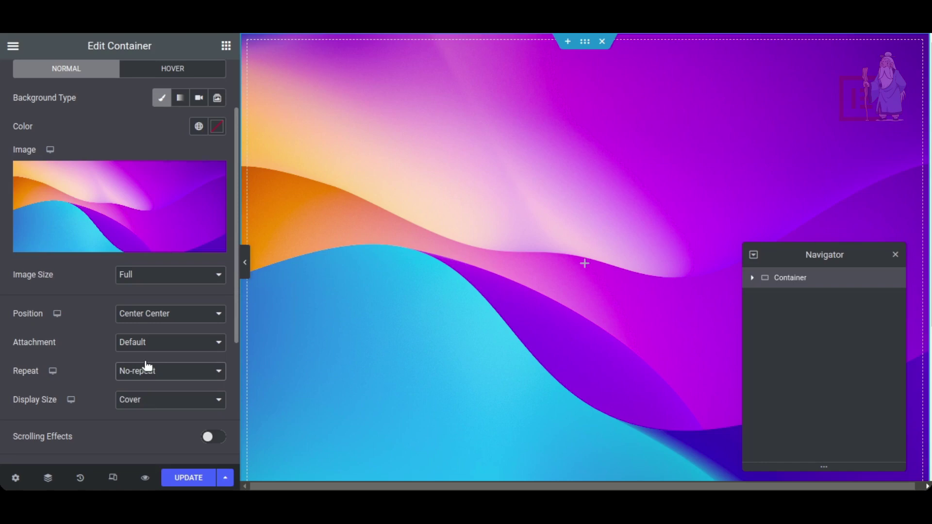
Add a new container inside the full-height background container
click(225, 46)
drag(46, 212, 465, 202)
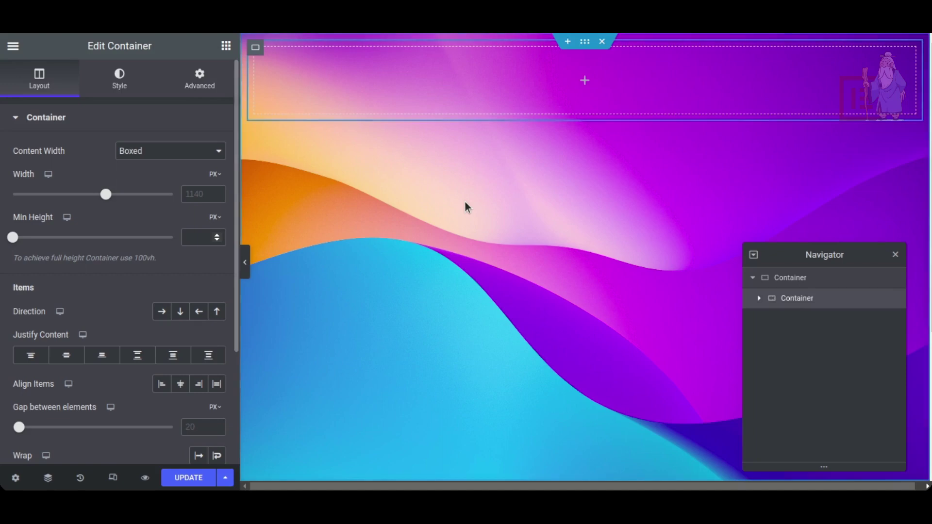
Justify the outer container's content to the center and set its boxed width to 700 px
click(586, 46)
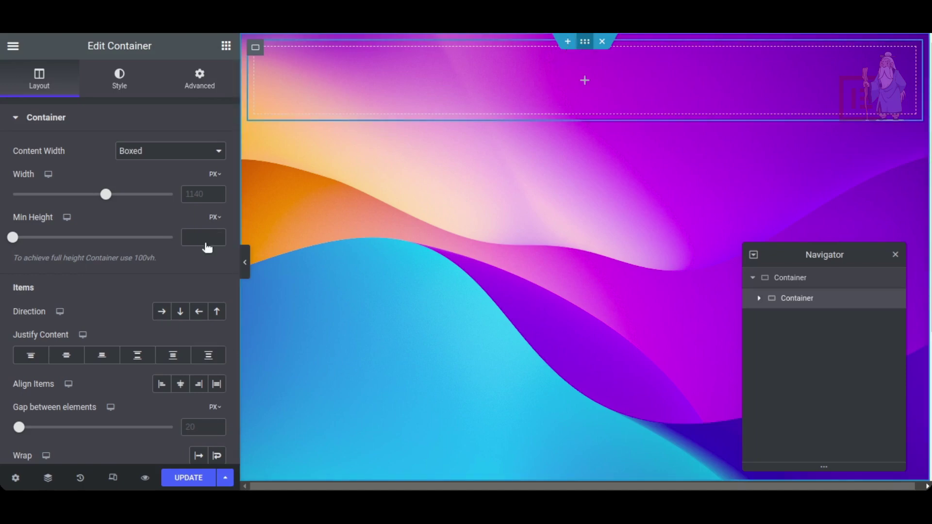
click(38, 83)
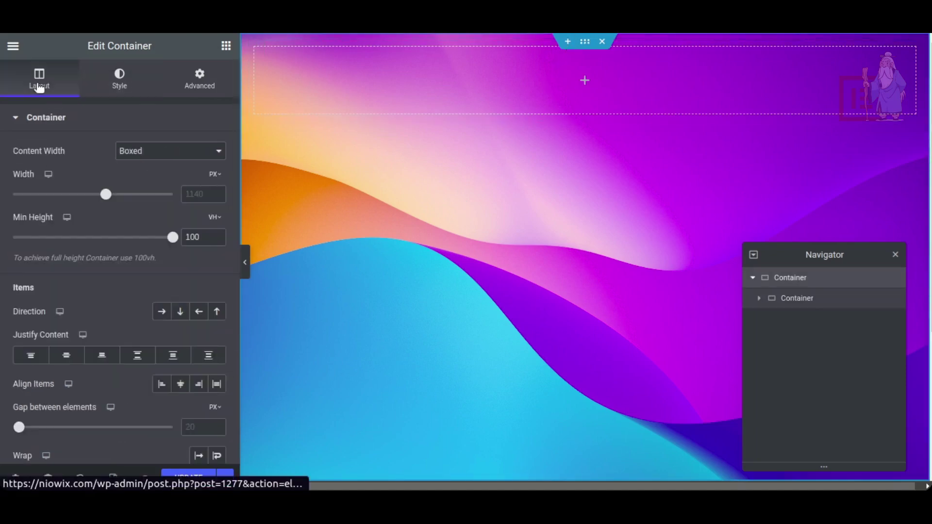
click(70, 356)
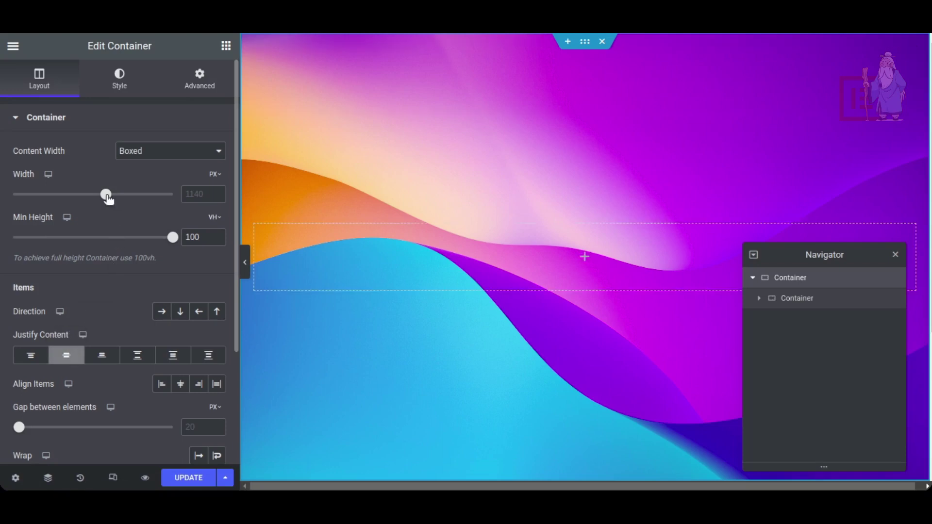
drag(107, 197, 43, 195)
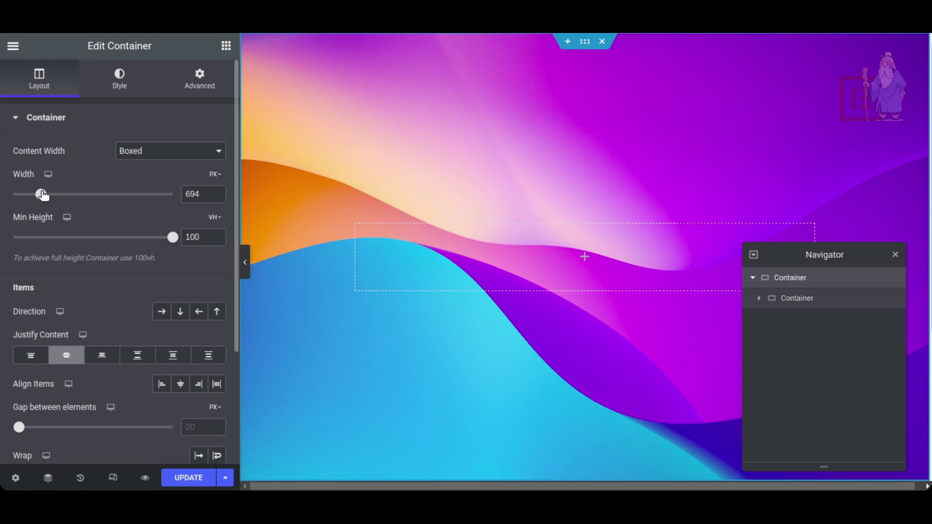
click(217, 193)
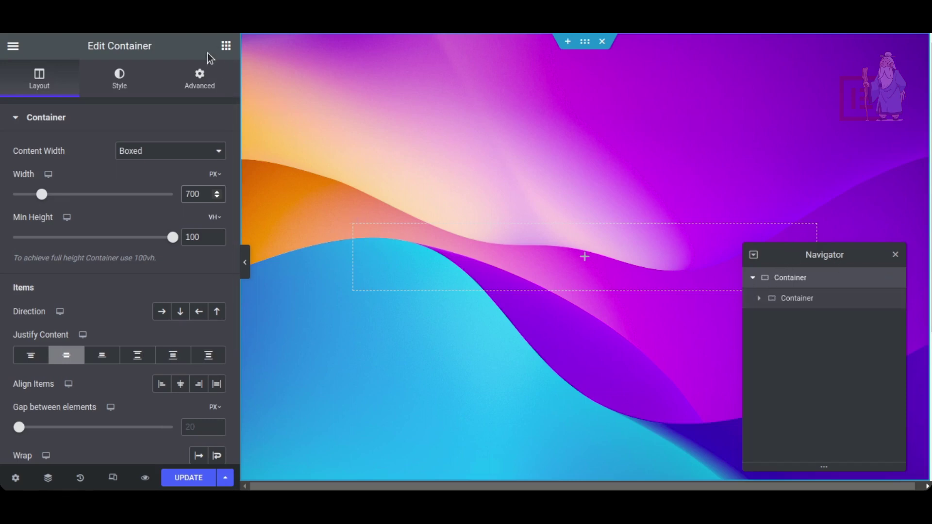
Add a container inside the nested container, duplicate it, and set the parent's direction to row so both sit side by side
click(227, 46)
drag(97, 216, 526, 249)
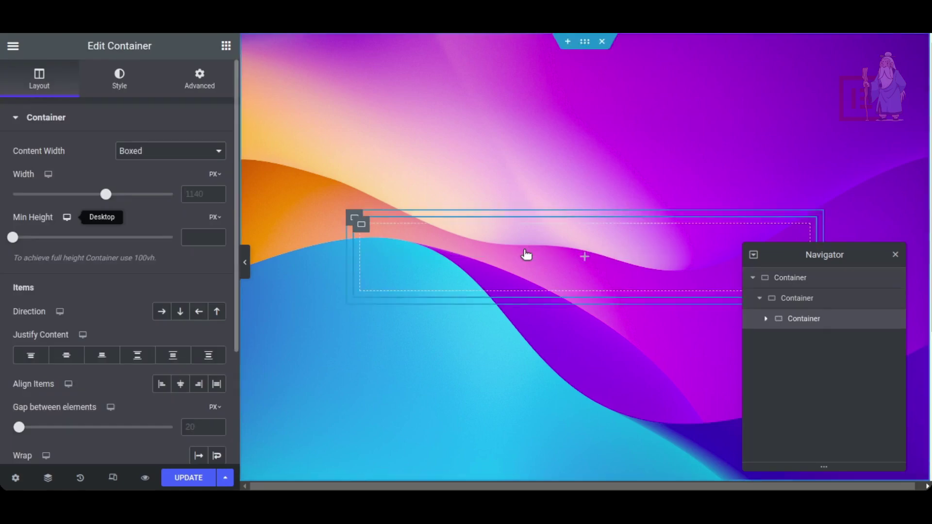
right_click(807, 319)
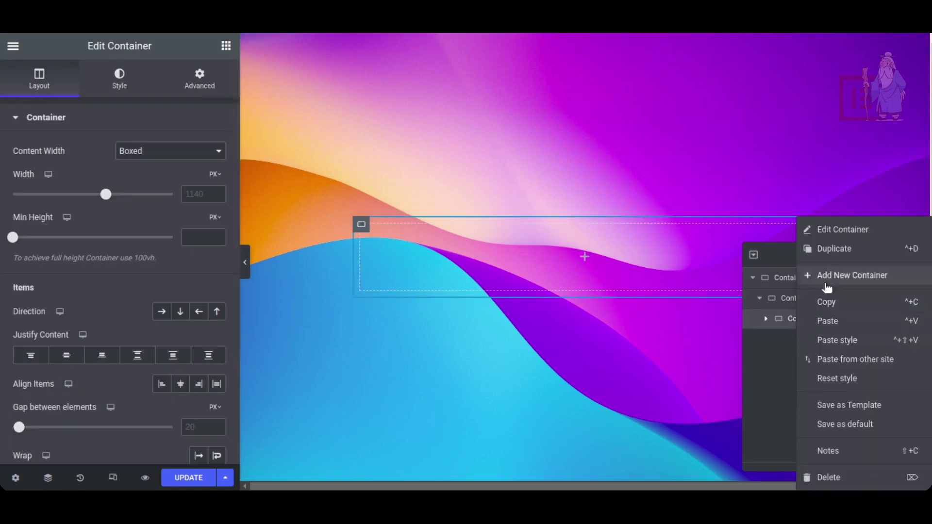
click(830, 249)
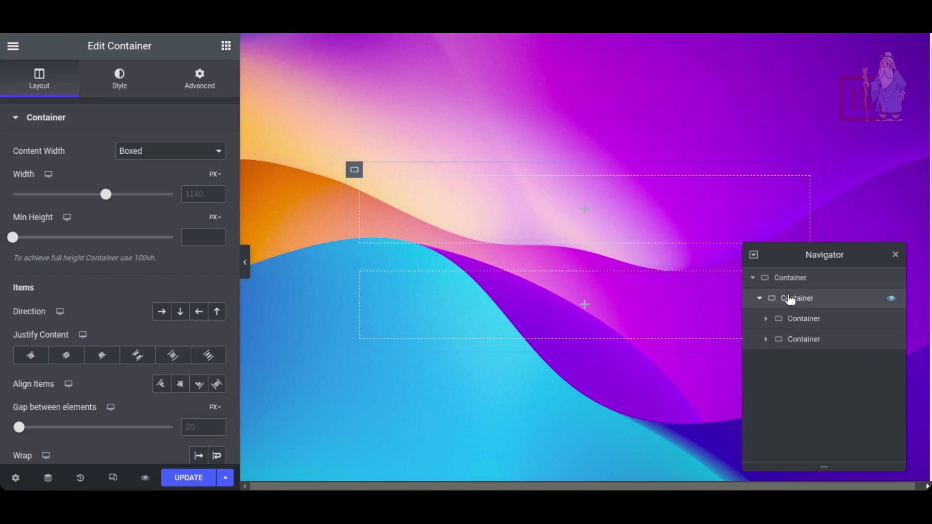
click(169, 315)
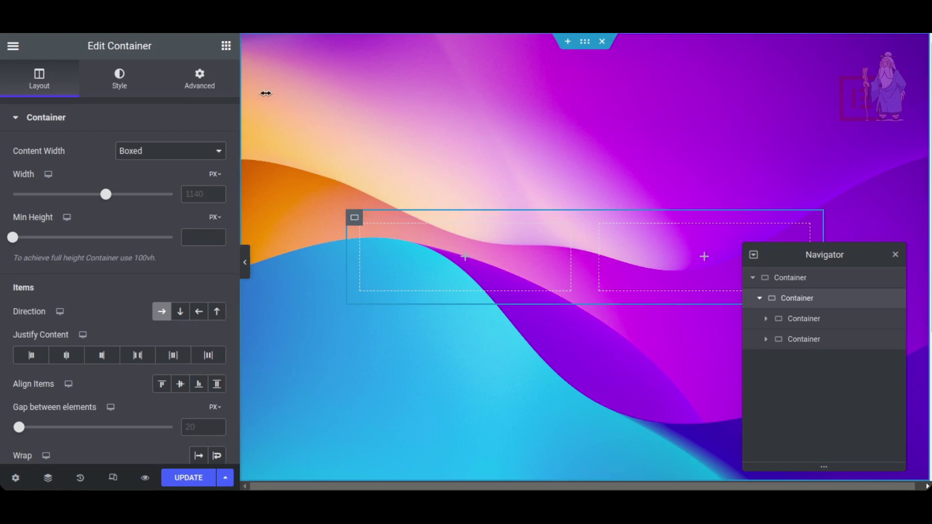
Add a heading to the first of the two side-by-side containers with the title "APPLE MAC AIR"
click(227, 46)
drag(63, 303, 485, 256)
triple_click(143, 187)
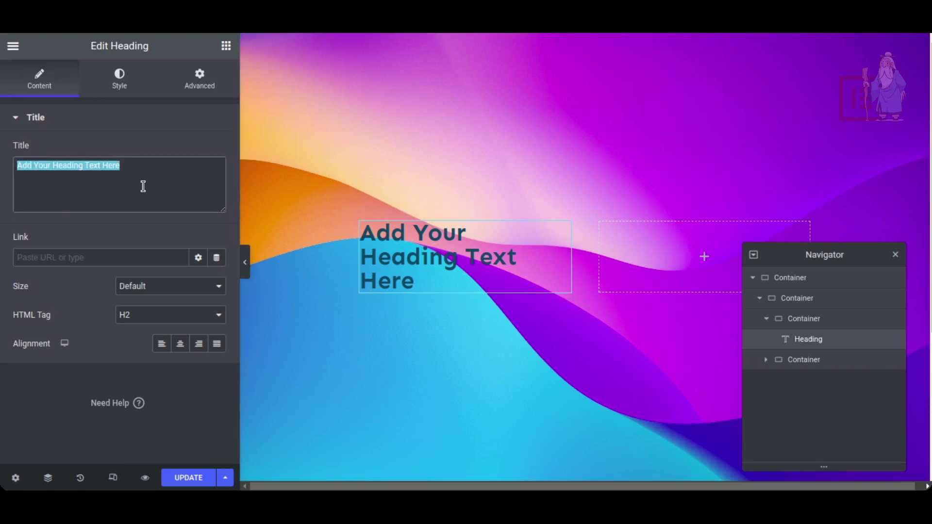
text(APPLE)
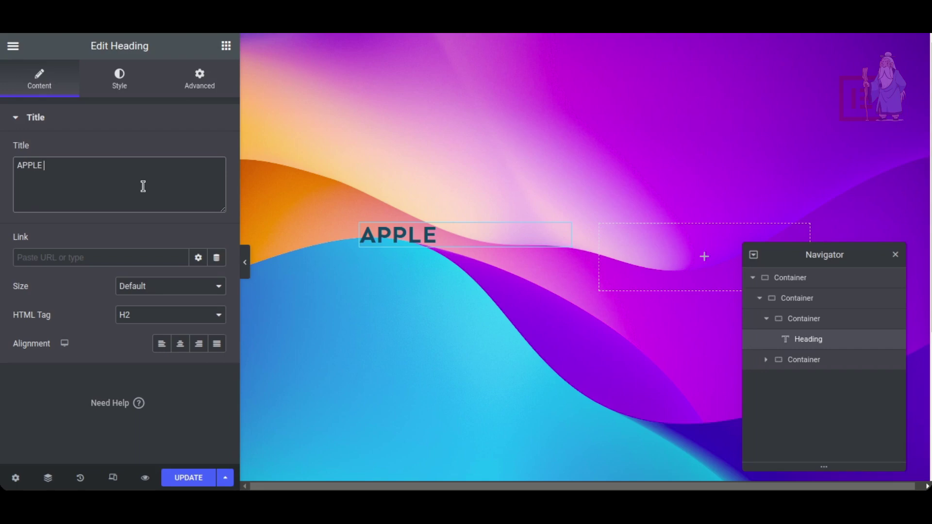
text( MAC )
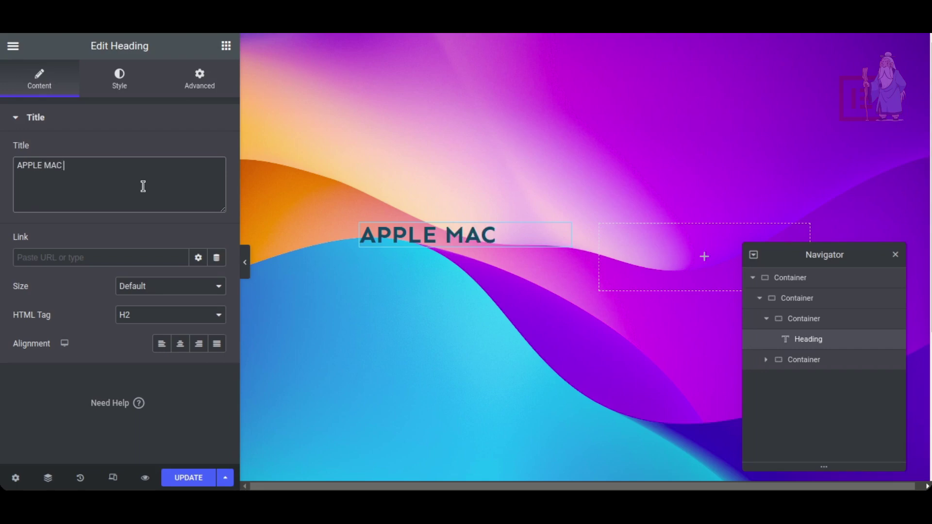
text(AIR)
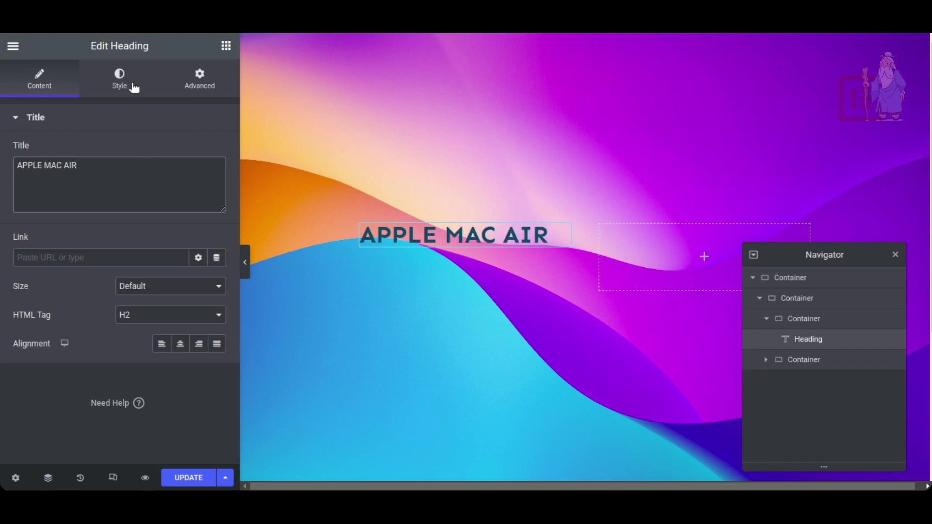
Set the heading's text color to #224
click(134, 88)
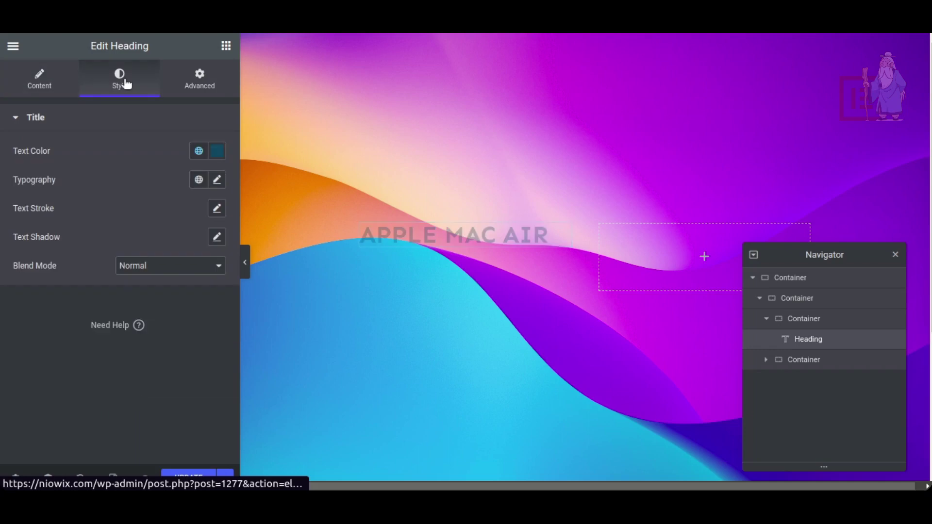
click(218, 154)
click(146, 358)
double_click(145, 358)
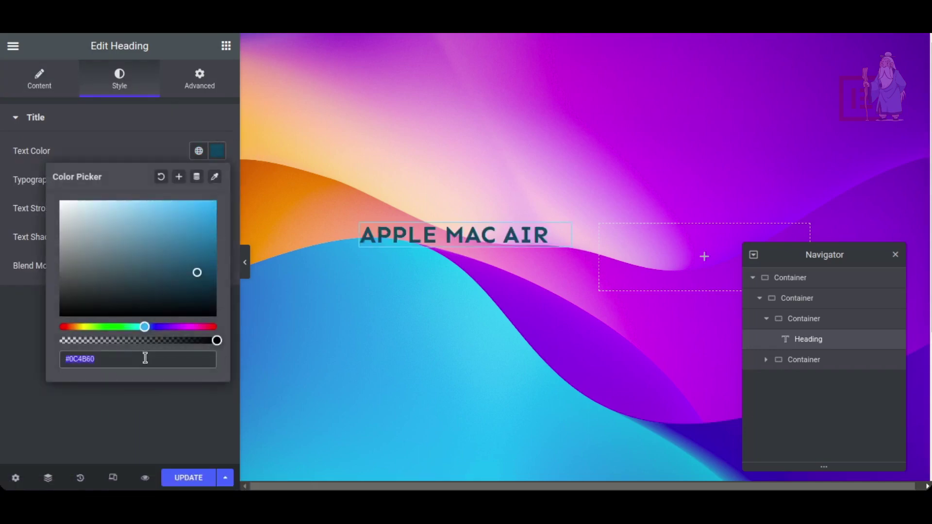
text(#224)
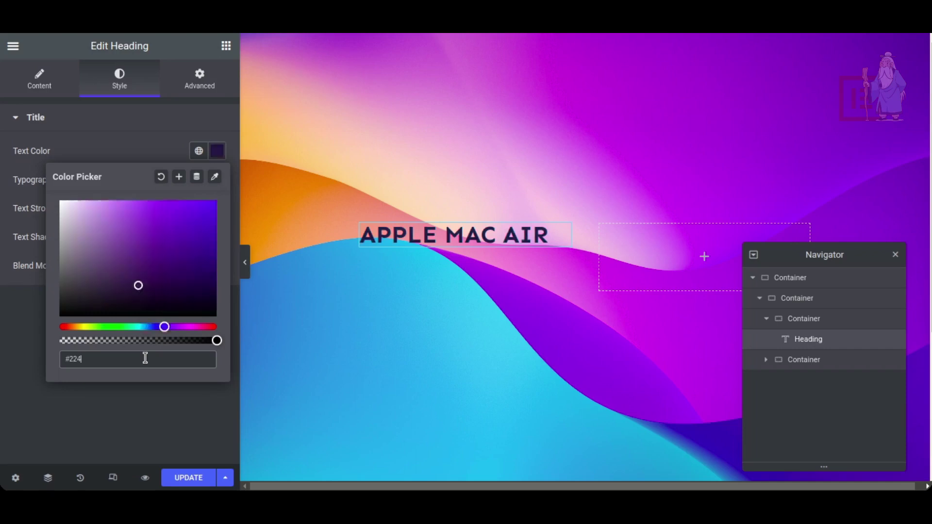
click(129, 142)
Set the heading's font family to Poppins and its size to 37 px
click(217, 180)
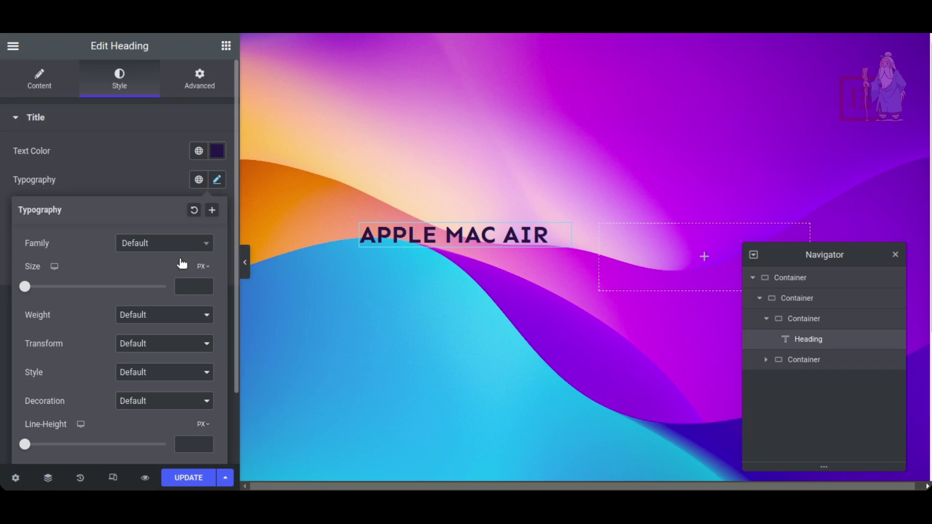
click(164, 243)
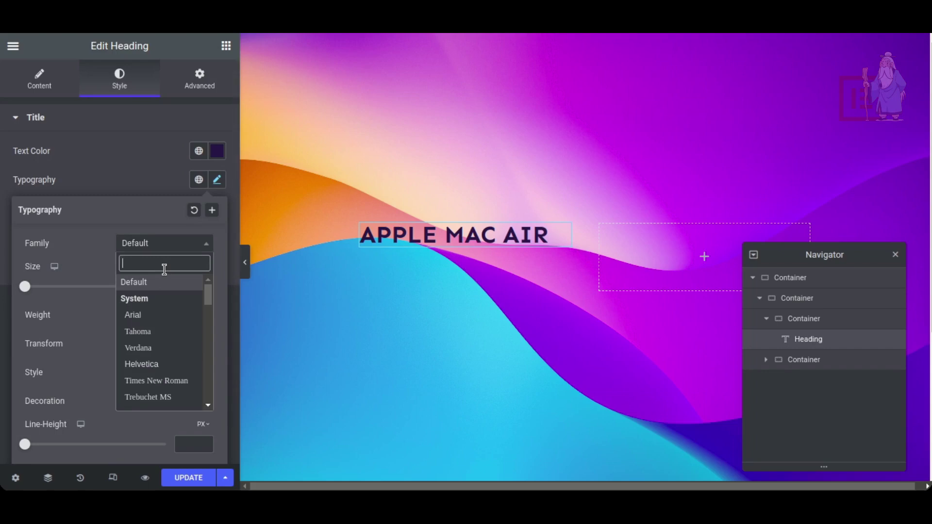
text(POP)
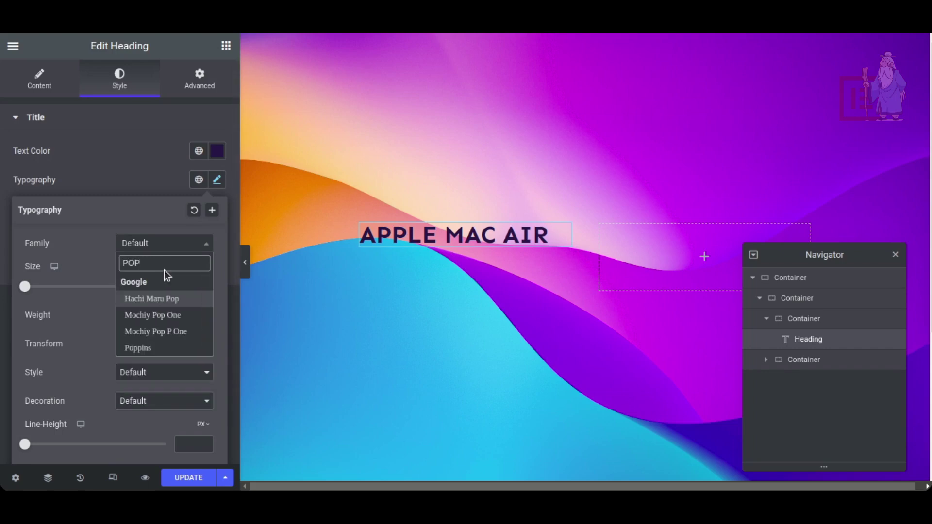
click(170, 348)
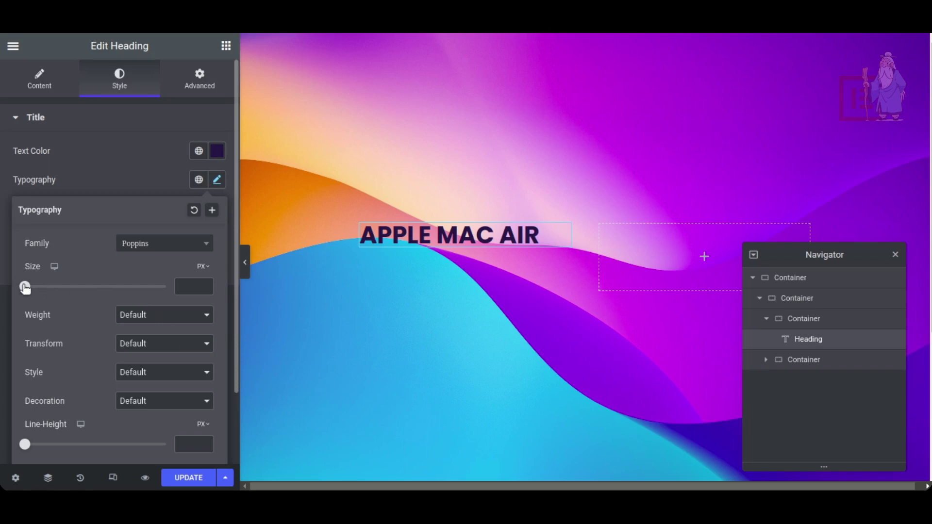
drag(26, 288, 52, 292)
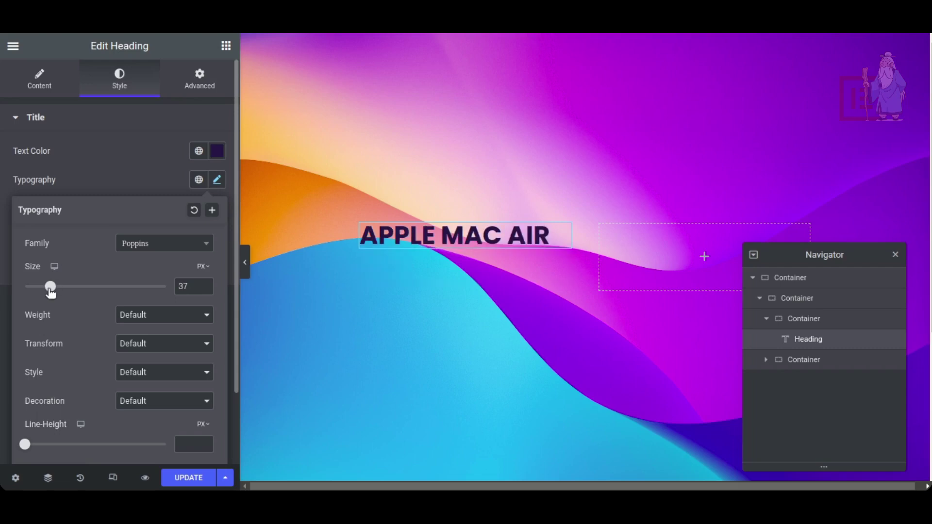
Add a text editor widget below the heading and make its first word, "Lorem", bold
click(227, 50)
drag(59, 368, 418, 246)
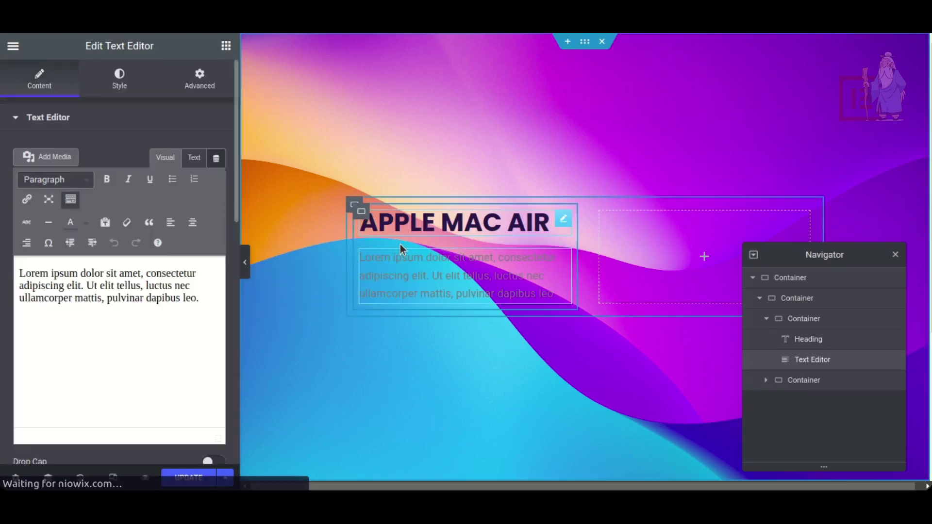
double_click(38, 274)
key(ctrl+b)
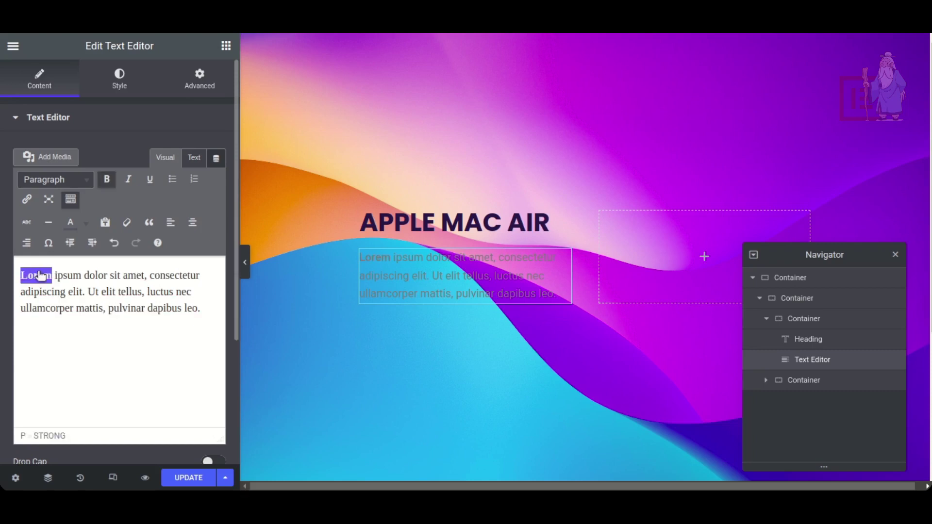
Set the lorem ipsum paragraph's text color to #224
click(120, 78)
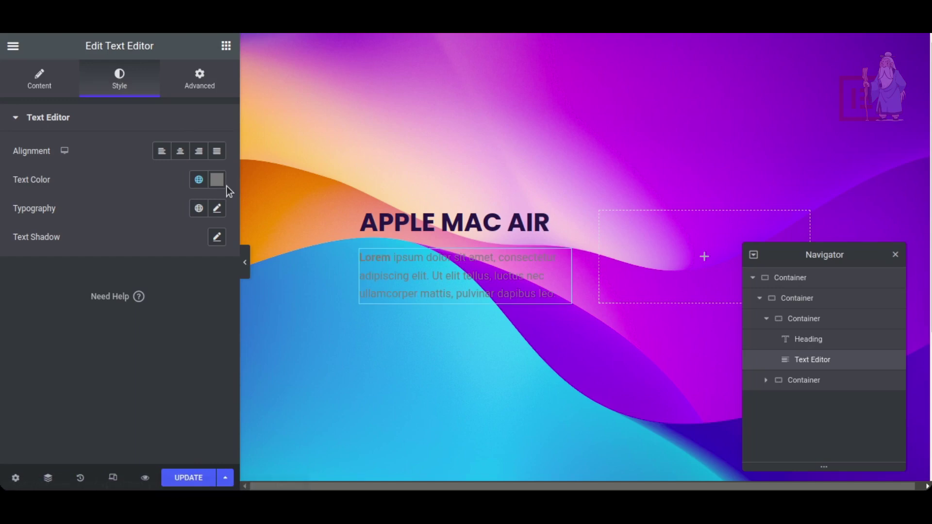
click(217, 180)
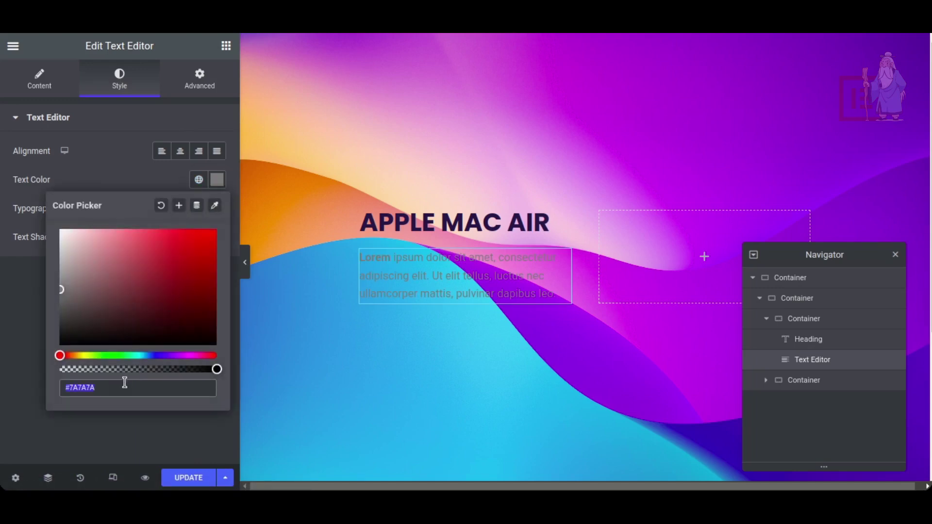
text(#224)
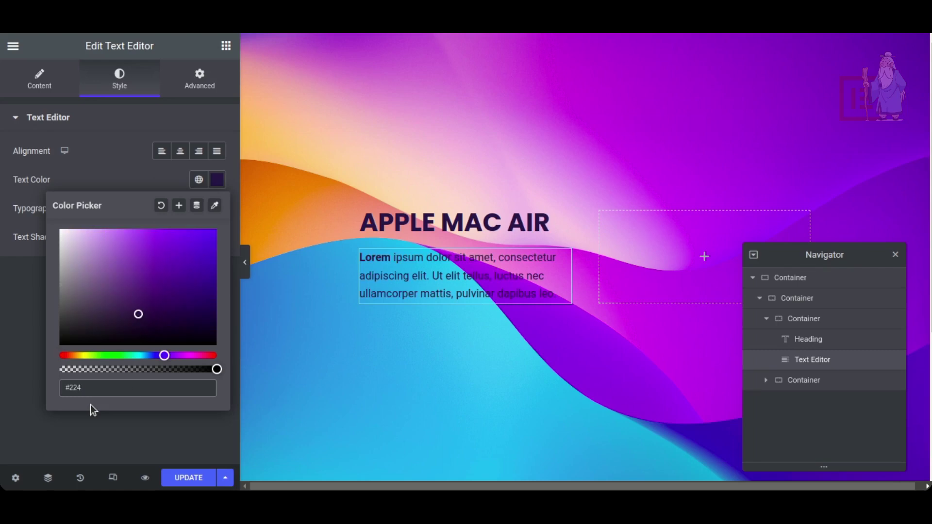
click(226, 55)
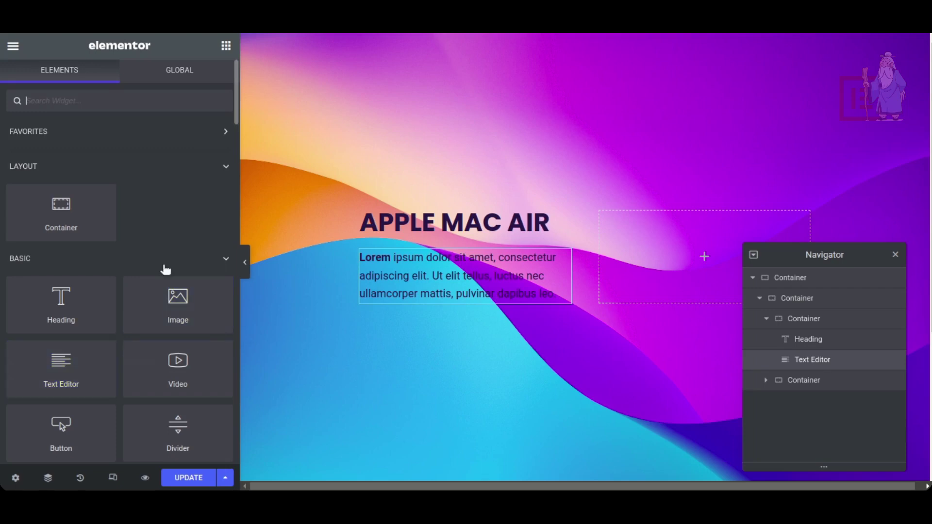
drag(68, 374, 473, 288)
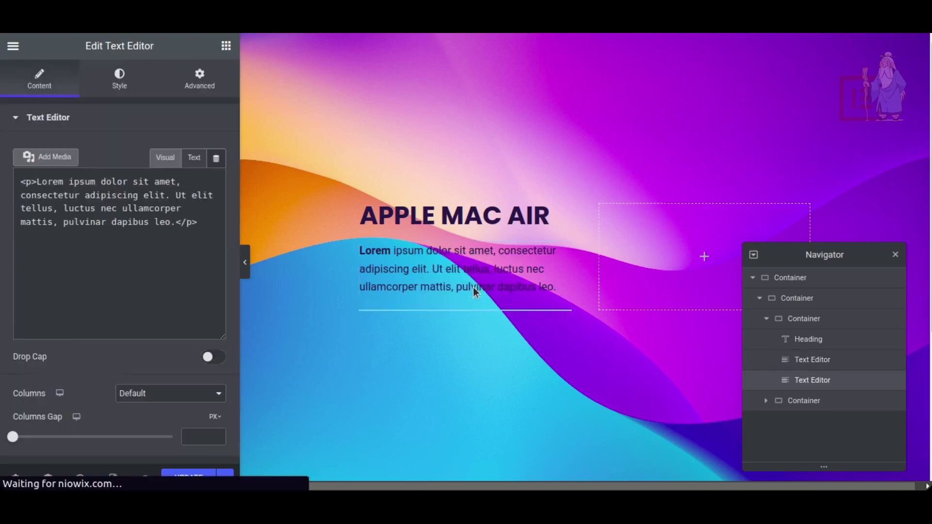
triple_click(143, 311)
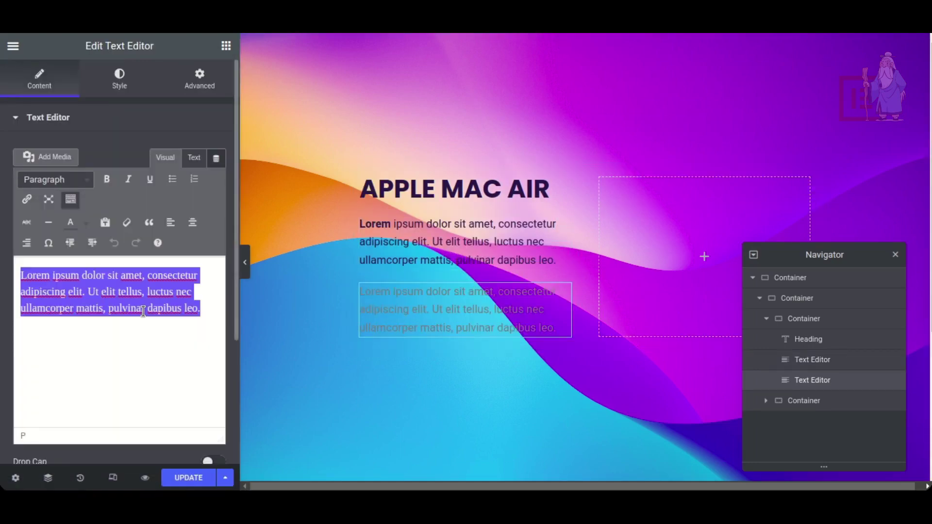
text(@)
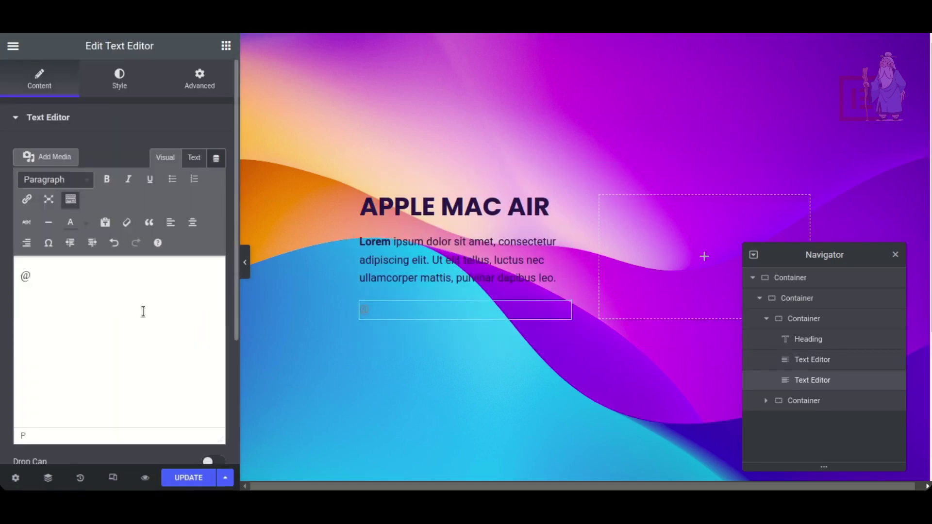
text(ELEMENTOR)
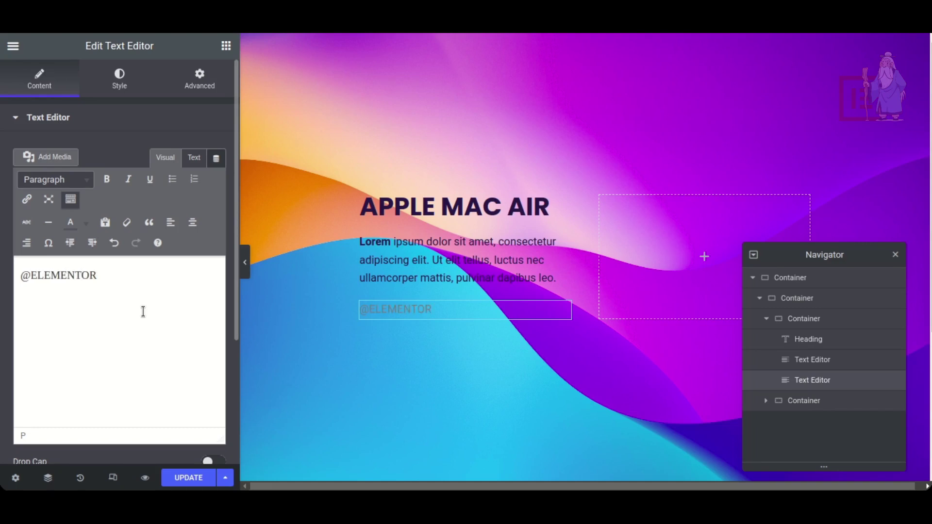
text(_MASTER)
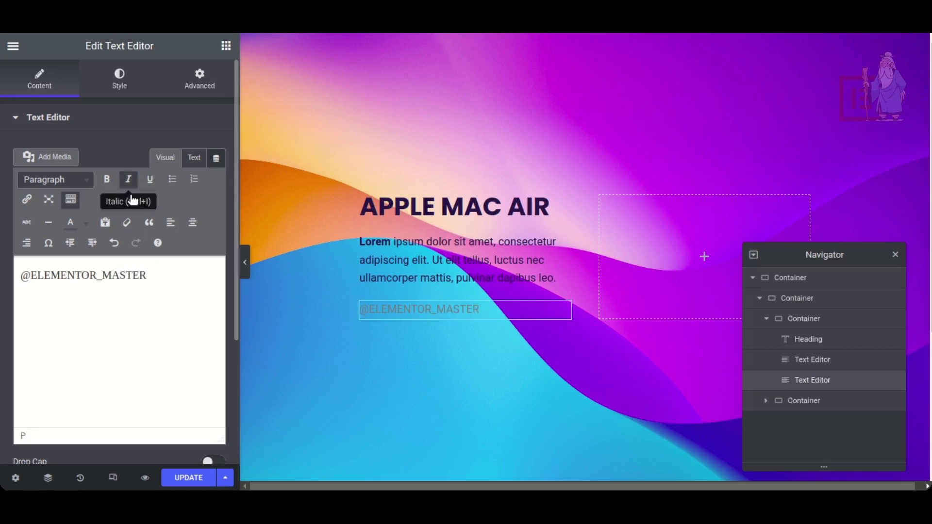
click(135, 85)
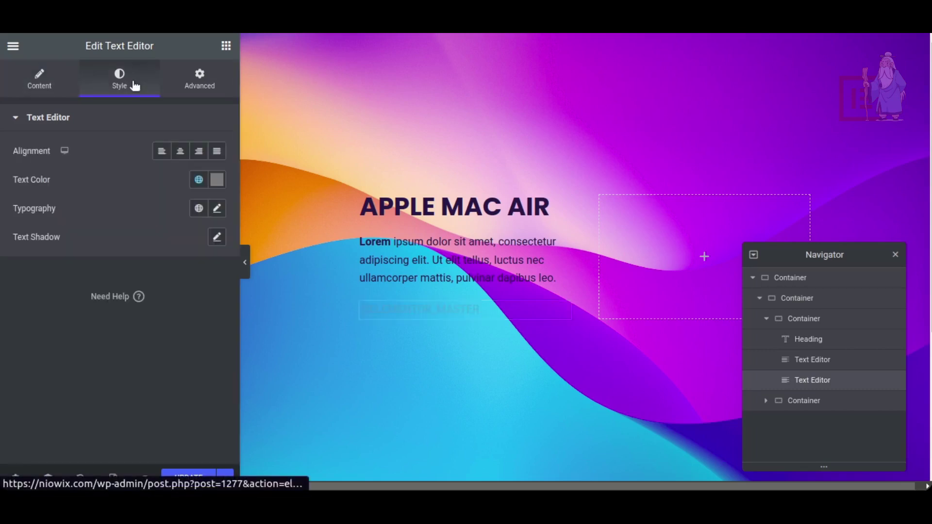
click(217, 179)
text(#224)
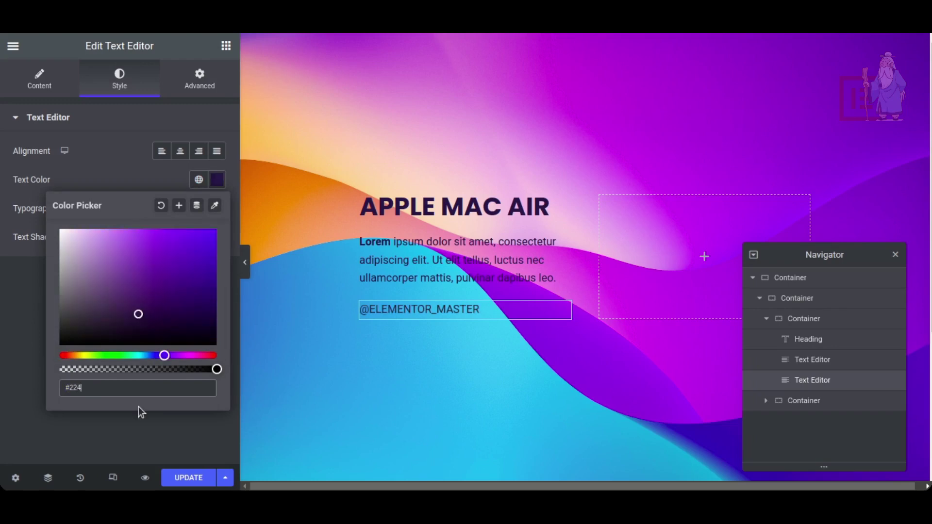
click(127, 175)
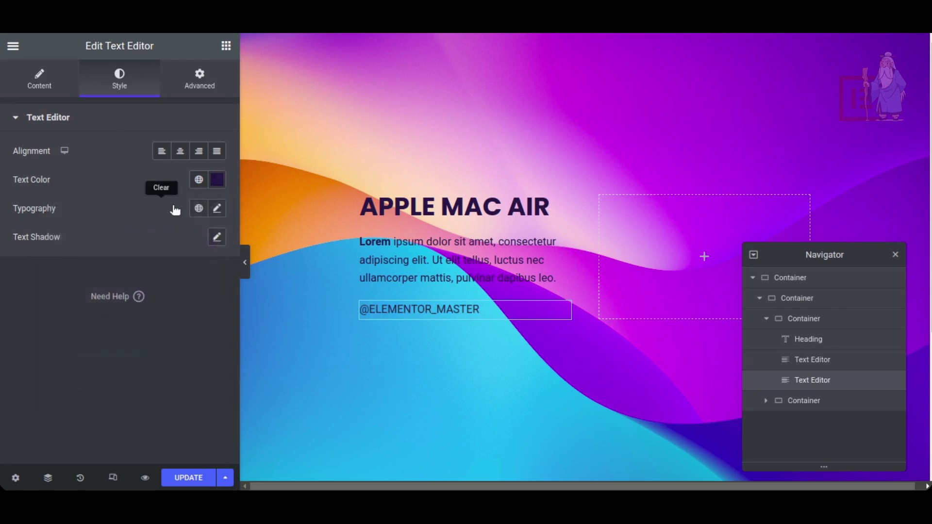
click(217, 208)
click(181, 273)
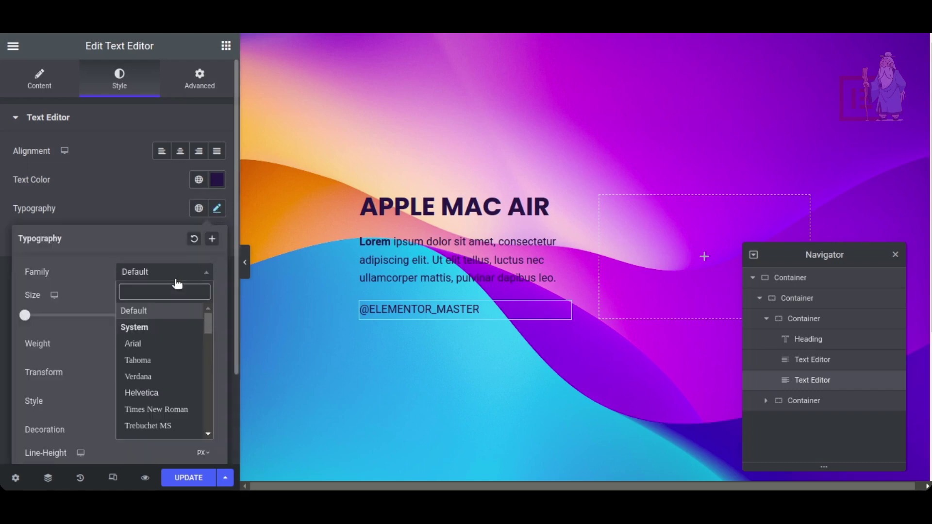
text(POP)
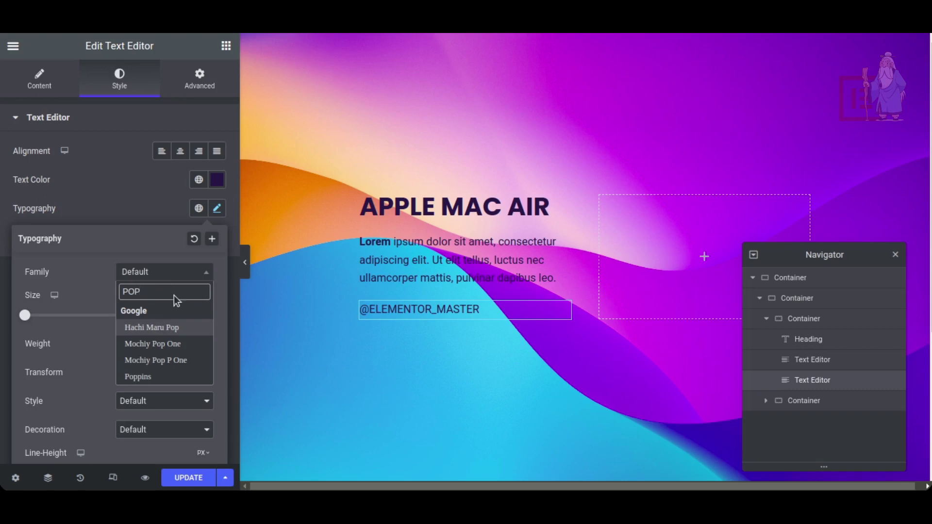
click(155, 376)
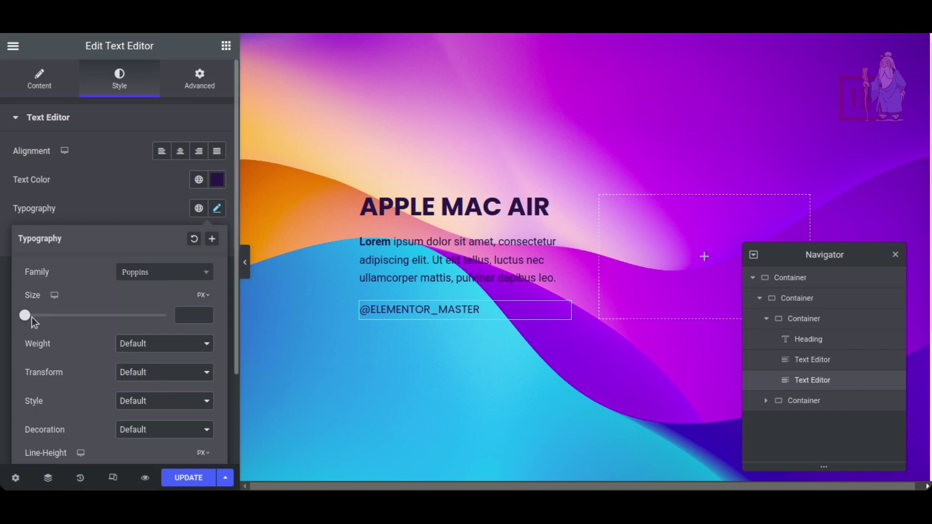
drag(25, 316, 28, 317)
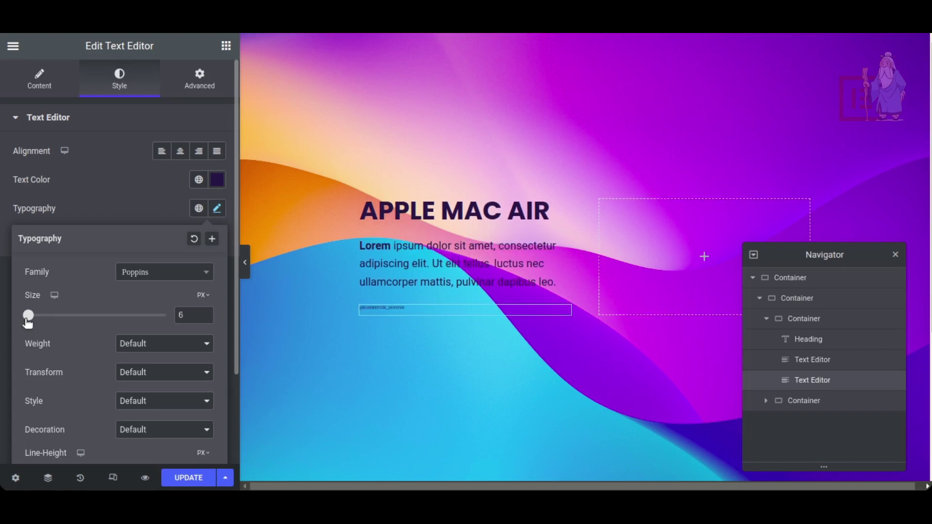
click(205, 313)
click(205, 313)
click(206, 313)
click(205, 313)
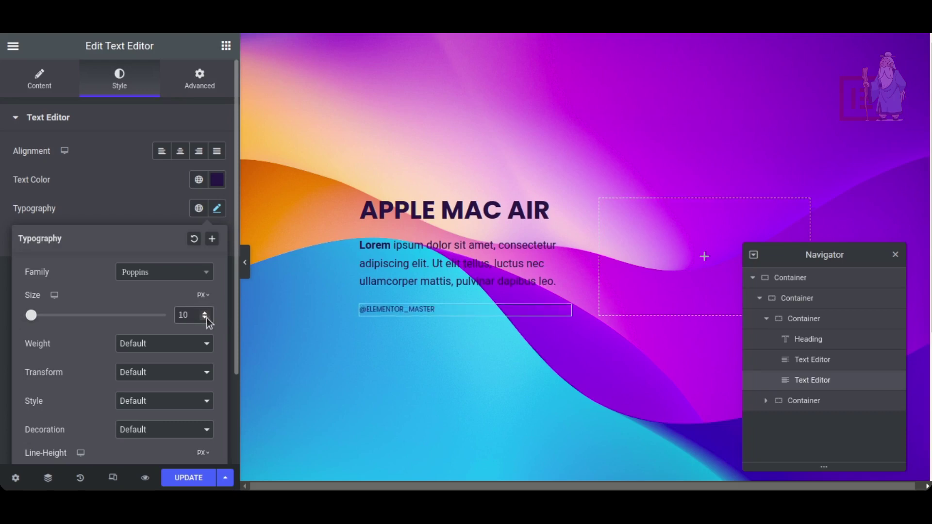
Add an image widget to the empty second container and insert the laptop picture from the media library
click(226, 47)
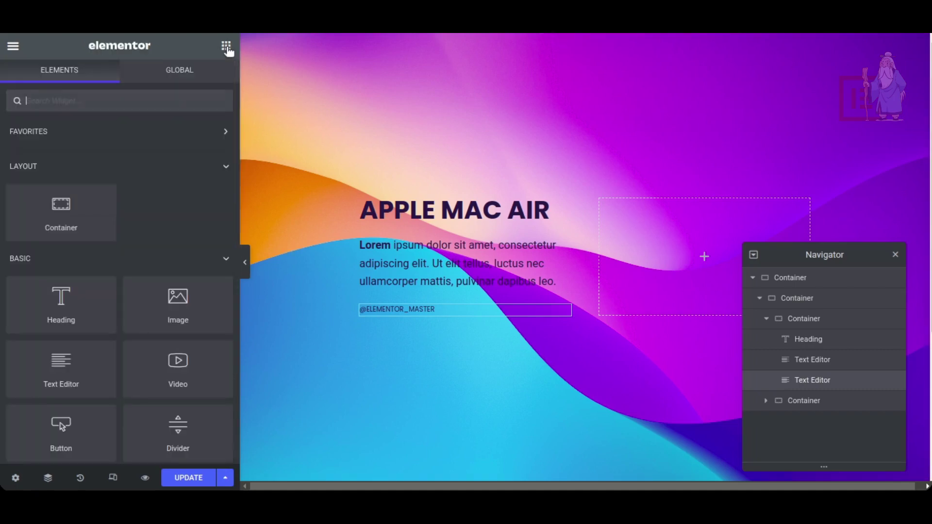
drag(170, 310, 631, 278)
click(161, 209)
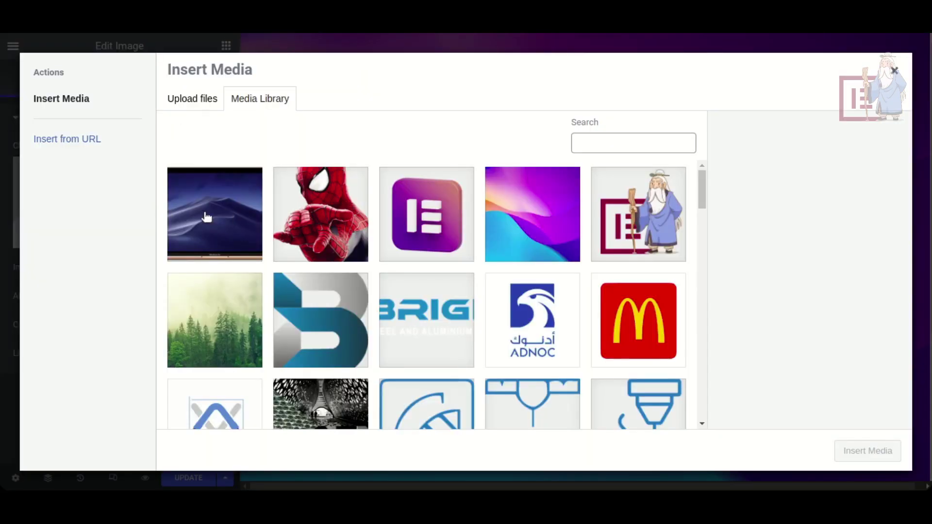
click(206, 214)
click(867, 451)
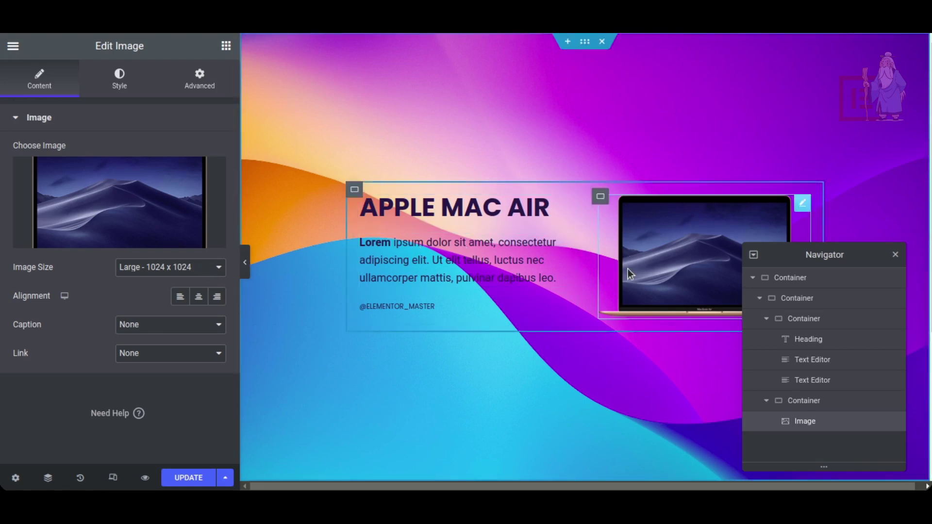
Give the container that holds the two side-by-side containers the CSS class "card"
click(351, 185)
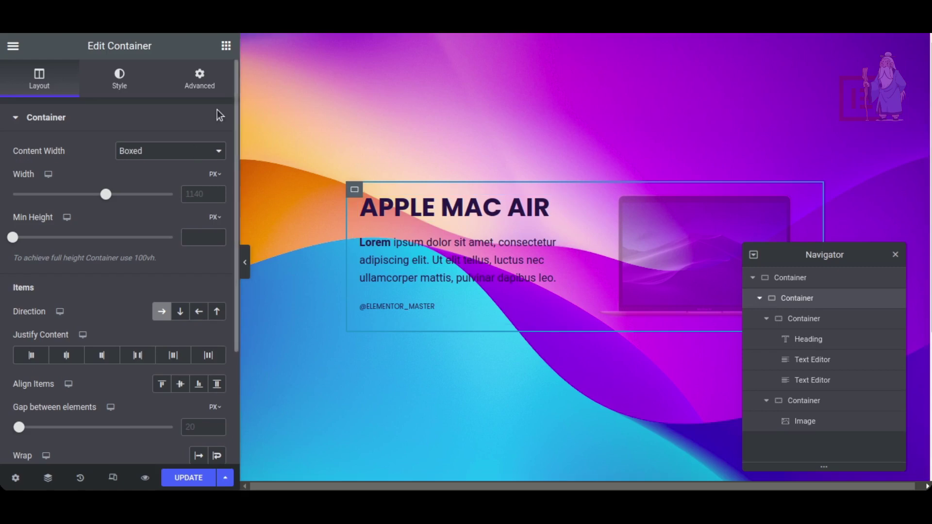
click(199, 80)
scroll(115, 344, down, 2)
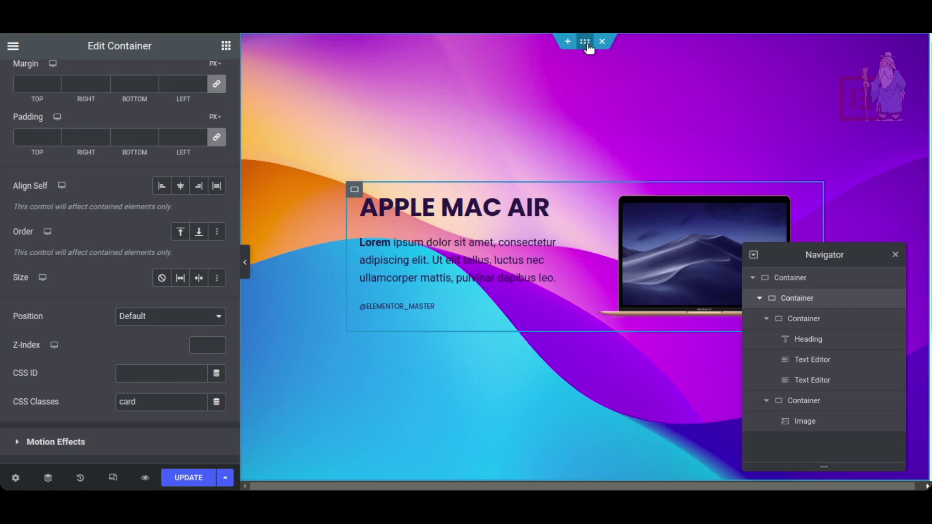
Paste custom CSS into the outermost container that styles .card as a flex column with 35px padding and a 1px translucent white border
click(586, 43)
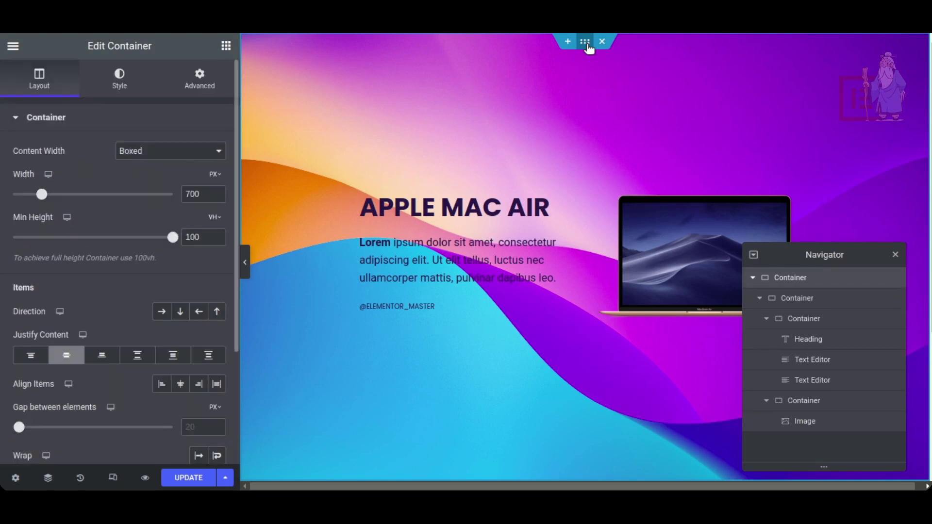
click(198, 78)
scroll(147, 168, down, 2)
scroll(148, 168, up, 2)
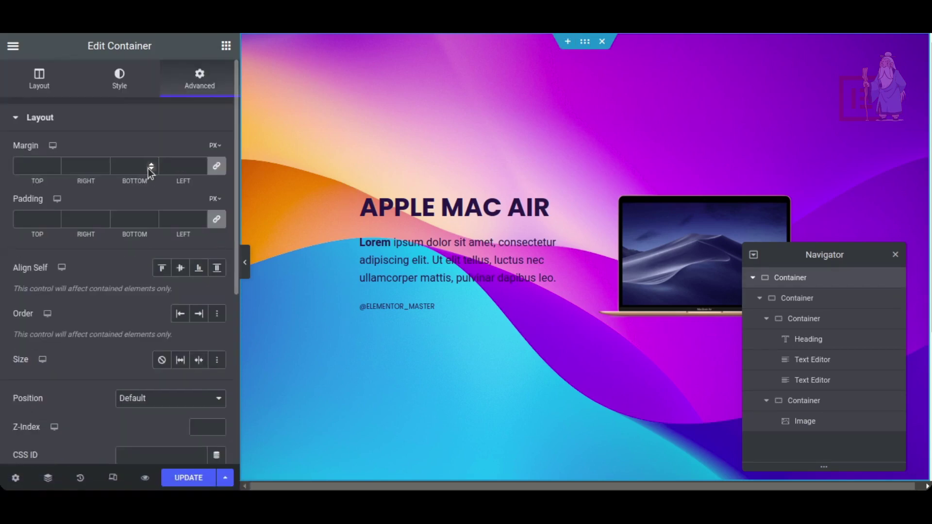
scroll(145, 210, down, 3)
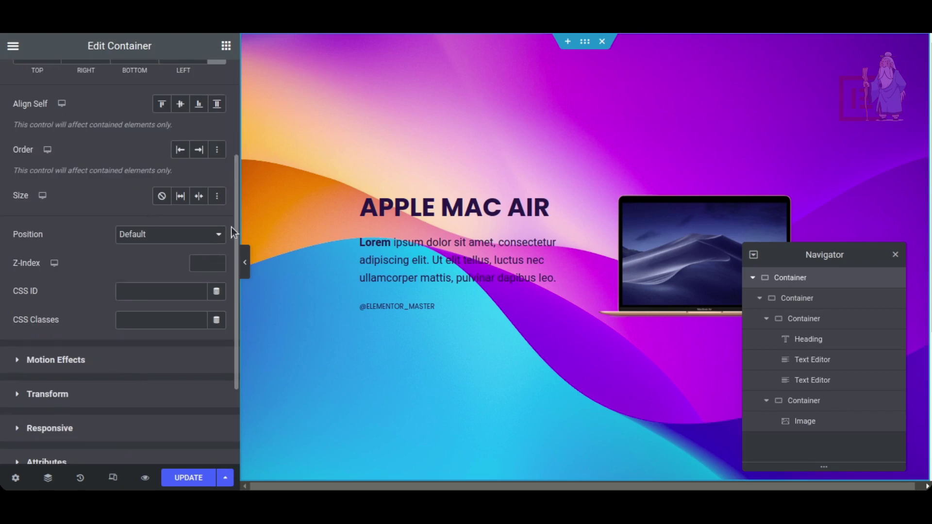
scroll(234, 217, down, 3)
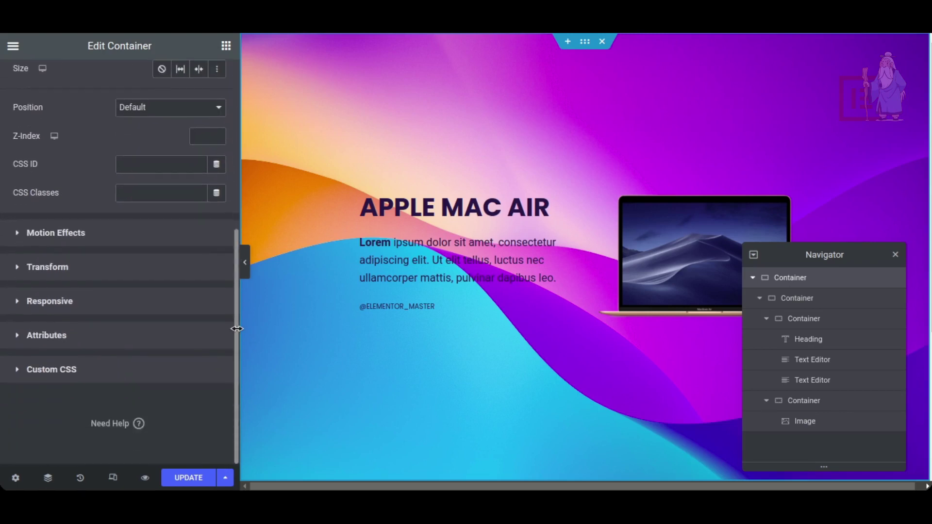
click(98, 378)
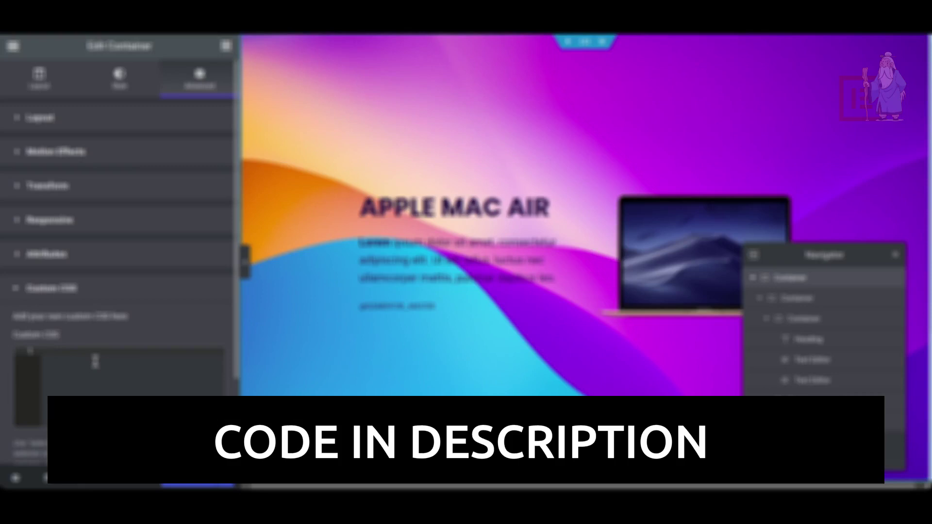
key(ctrl+v)
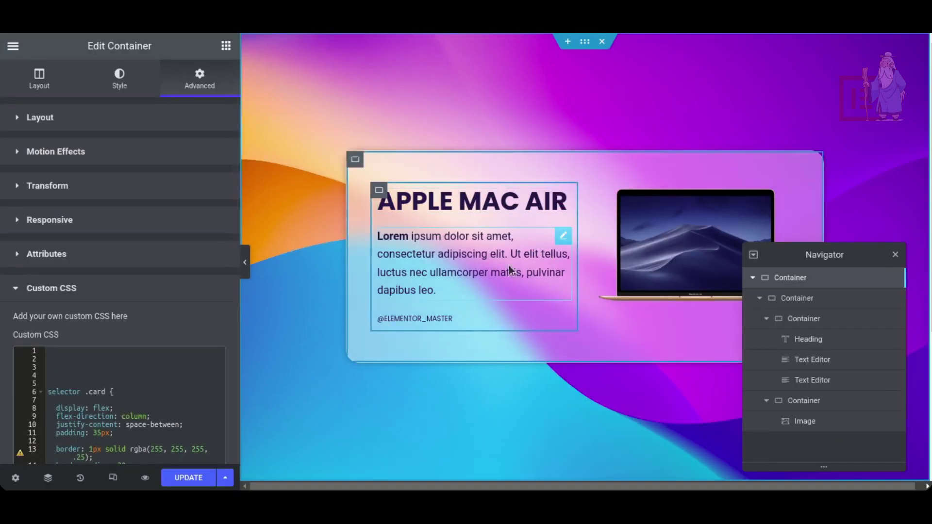
Set the card container's minimum height to 380 px and align its items to the center
click(246, 264)
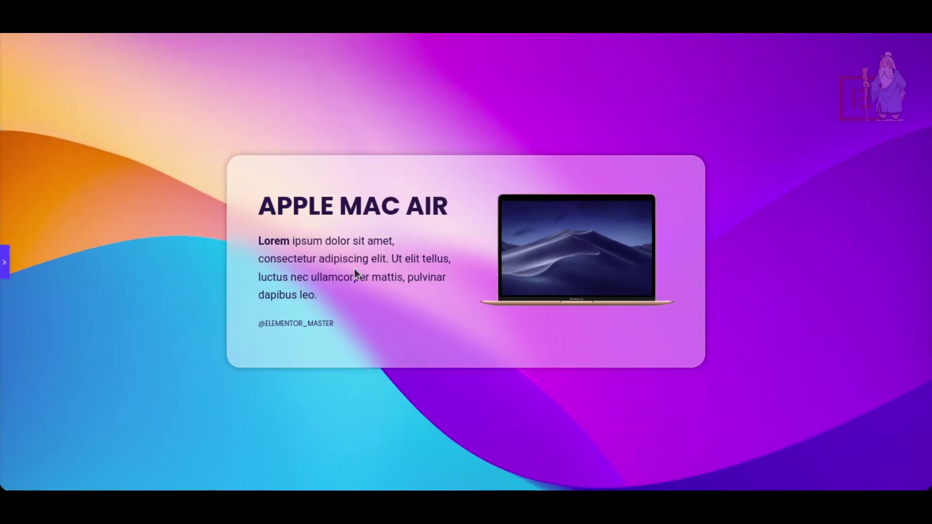
click(6, 268)
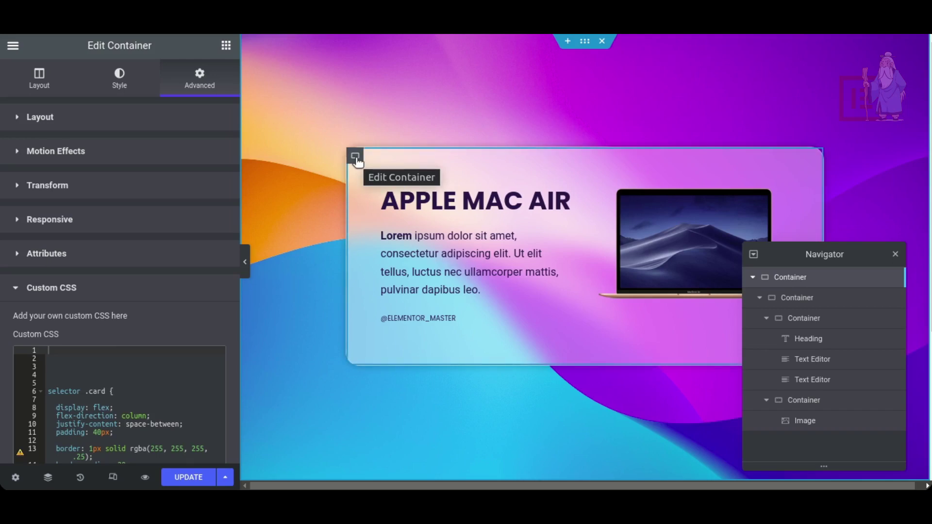
click(356, 157)
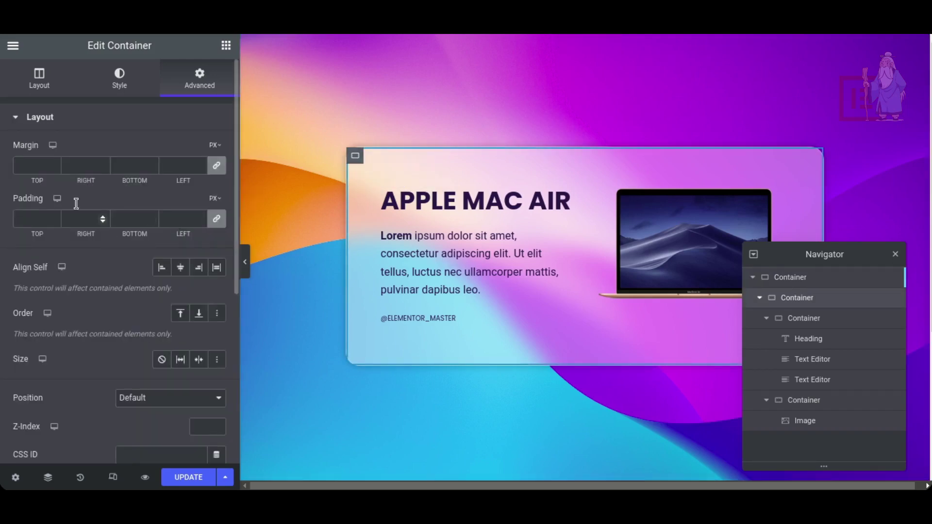
click(67, 91)
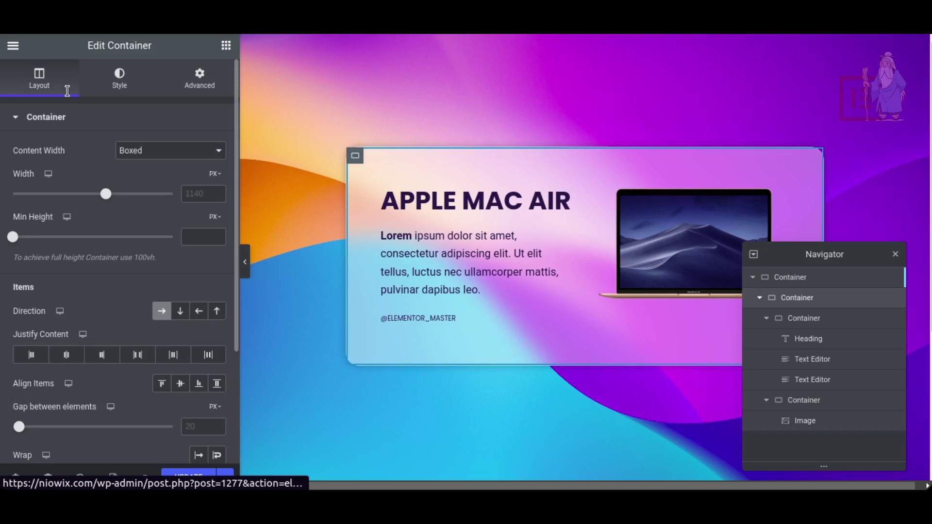
click(192, 235)
text(300)
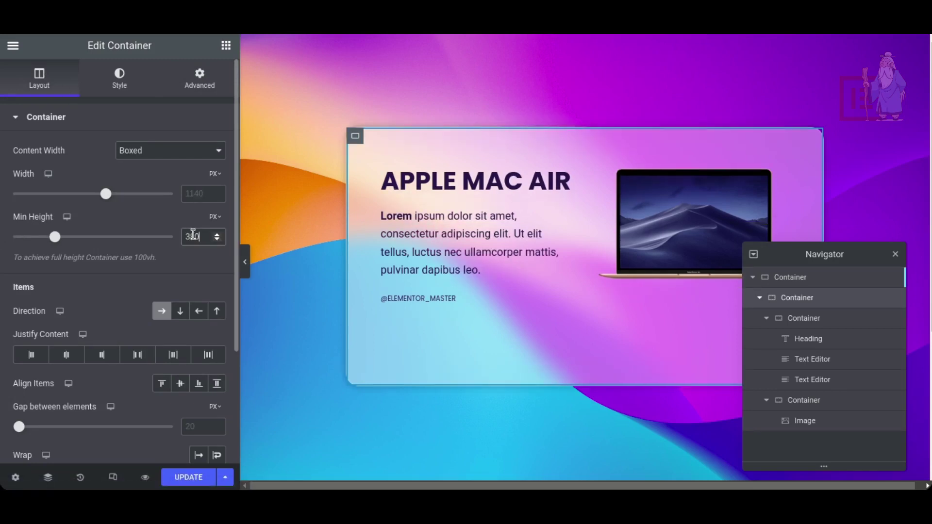
click(180, 384)
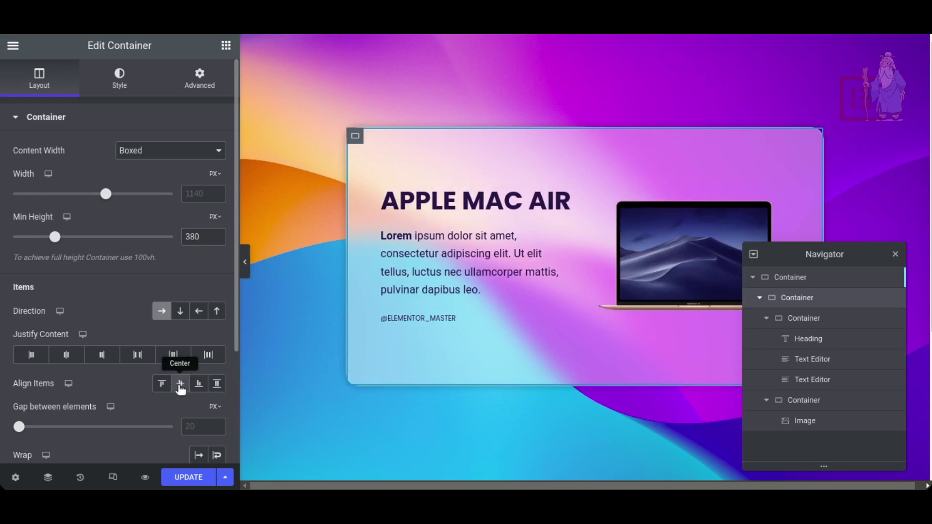
Enable mouse effects on the card container and turn on 3D Tilt with Direct direction and a speed of 0.7
click(199, 79)
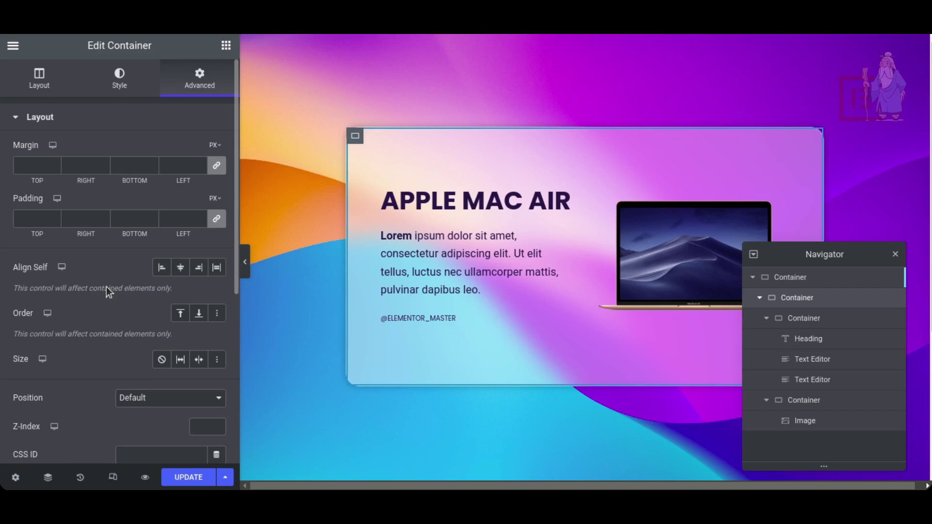
scroll(107, 287, down, 5)
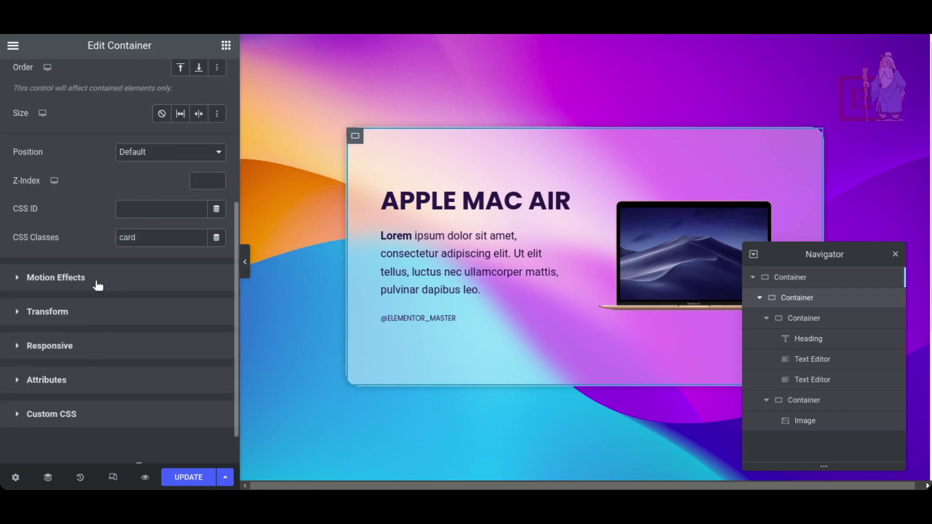
click(97, 284)
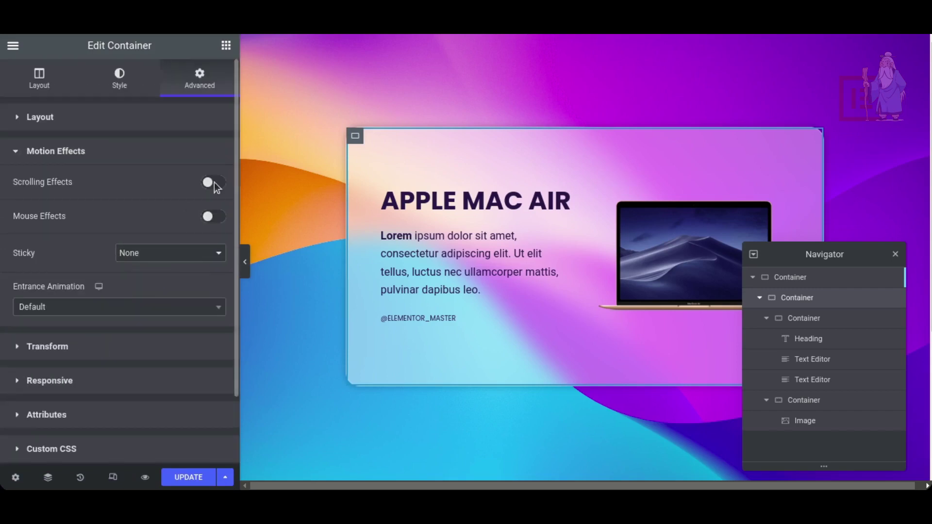
click(211, 217)
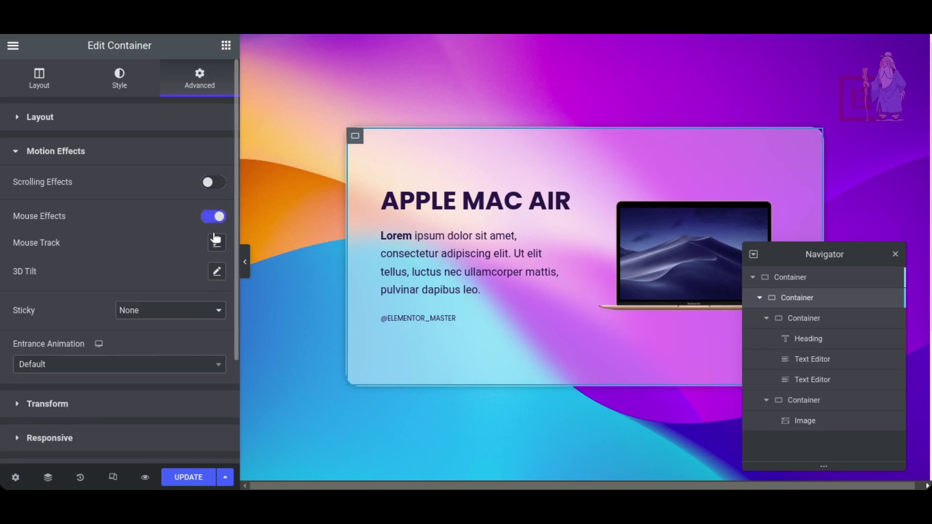
click(217, 272)
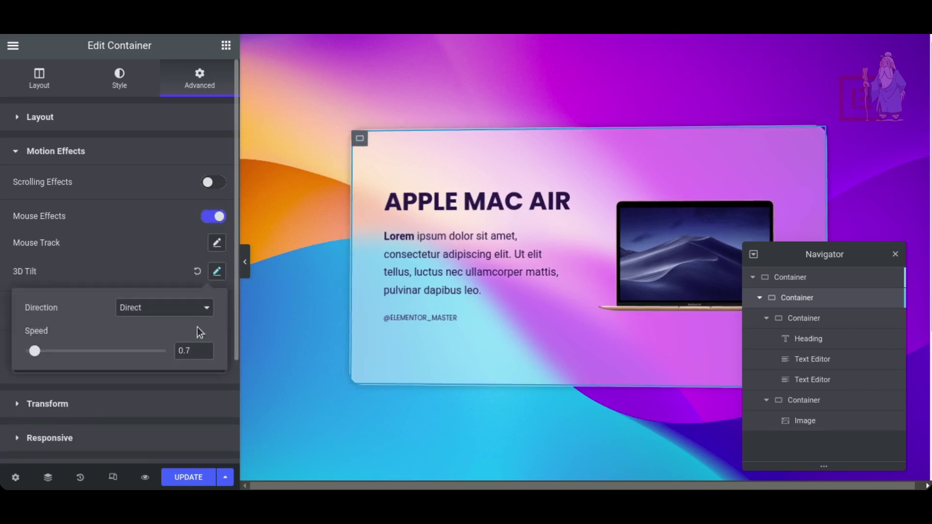
click(181, 353)
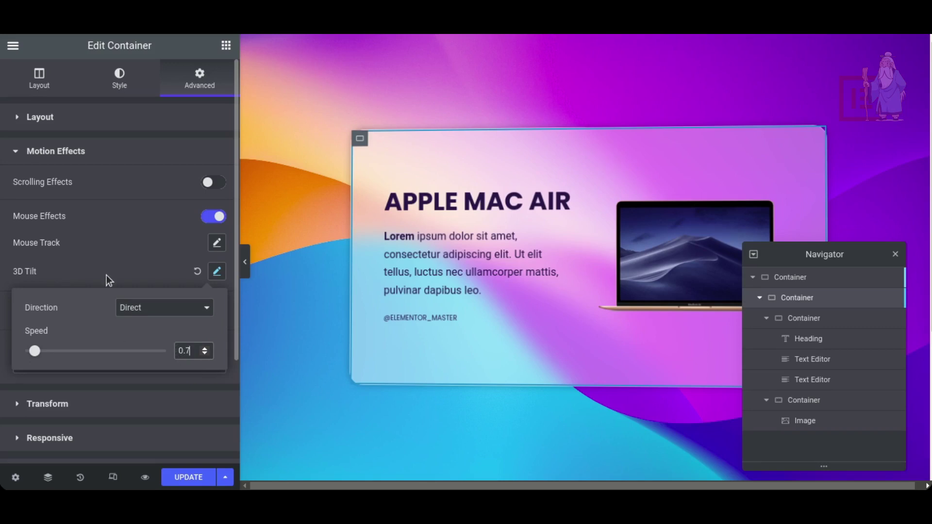